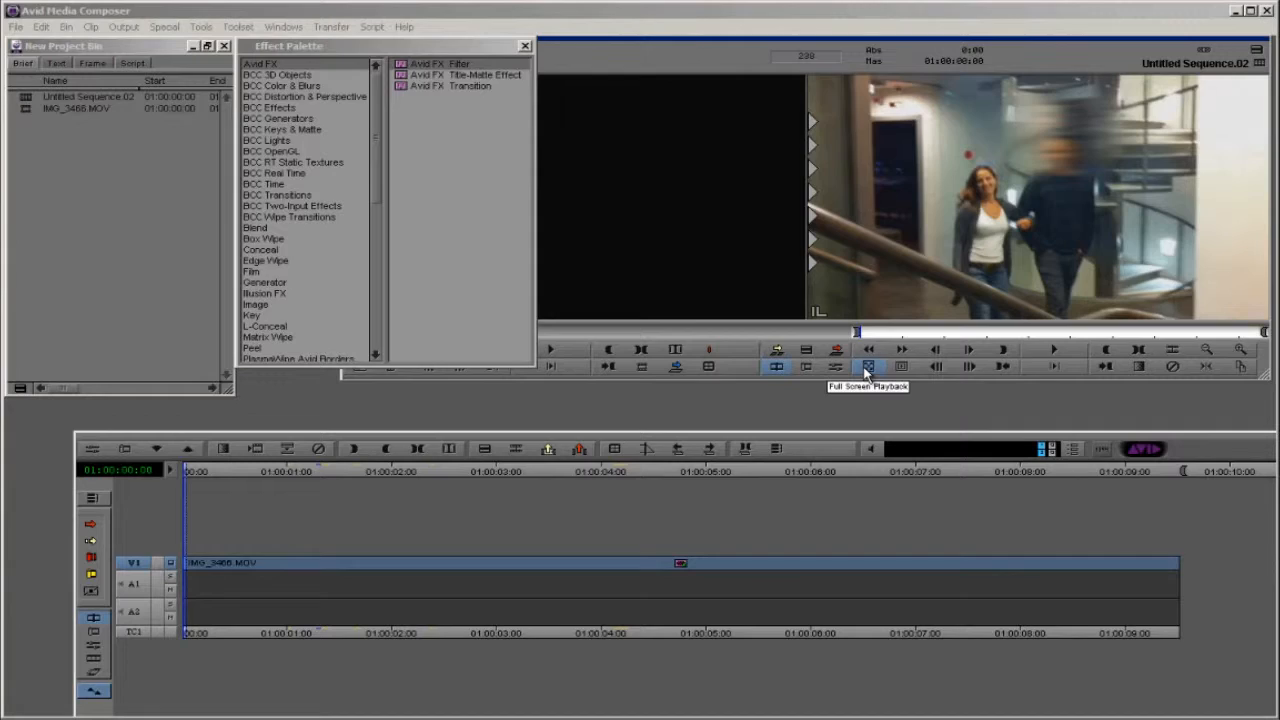
Step: Play the sequence full screen and return the playhead to the start
left_click(866, 372)
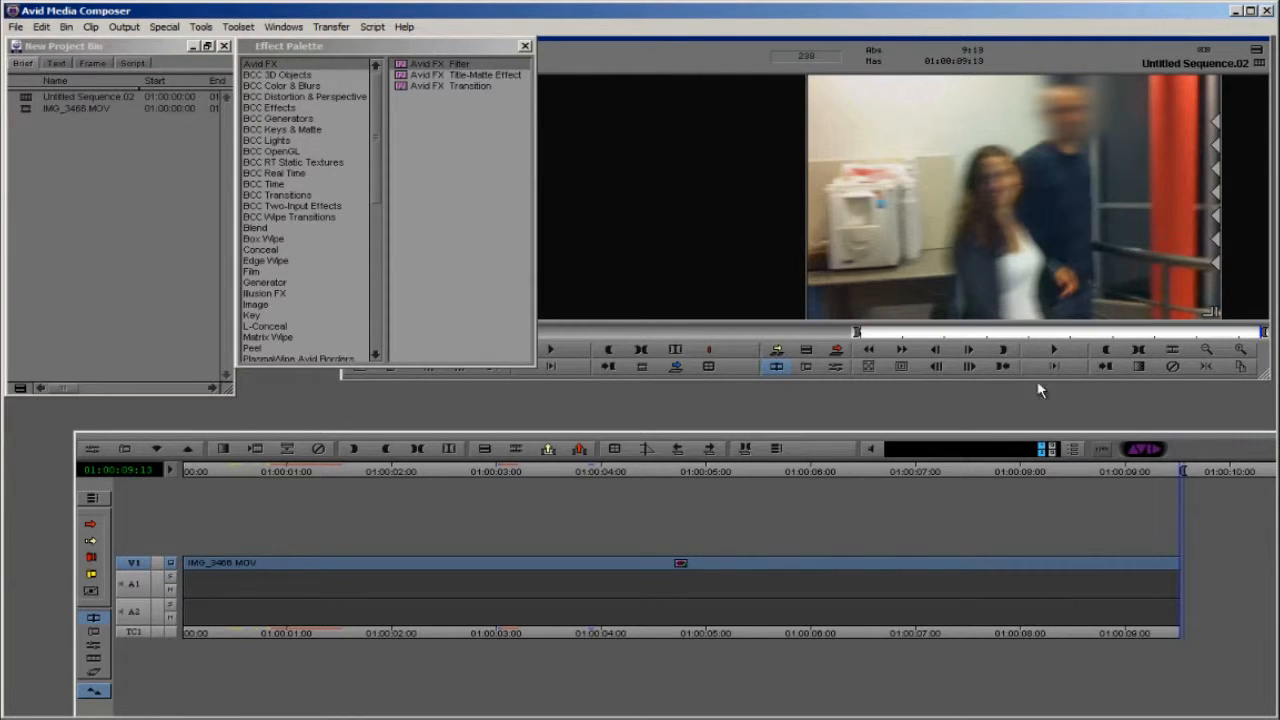
left_click_drag(364, 561, 123, 561)
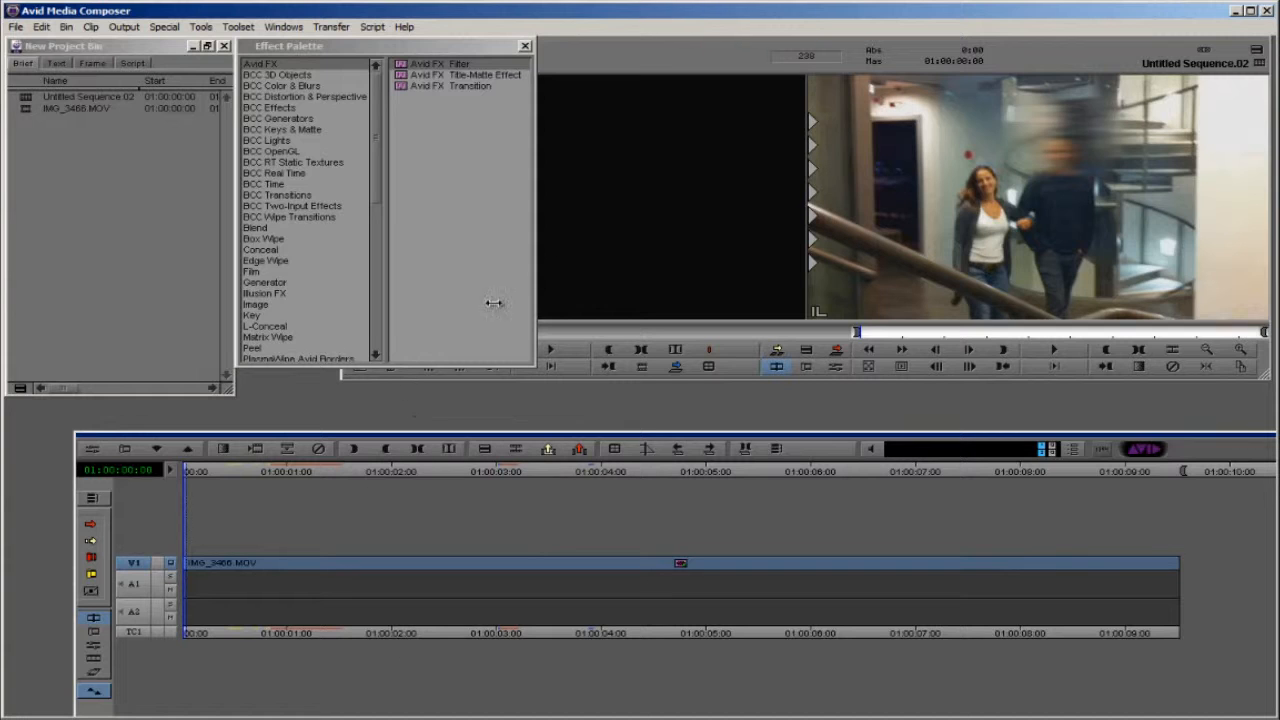
Step: Remove the existing effect from the IMG_3466.MOV clip and position the playhead at 01:00:00:10
left_click(606, 560)
left_click(471, 550)
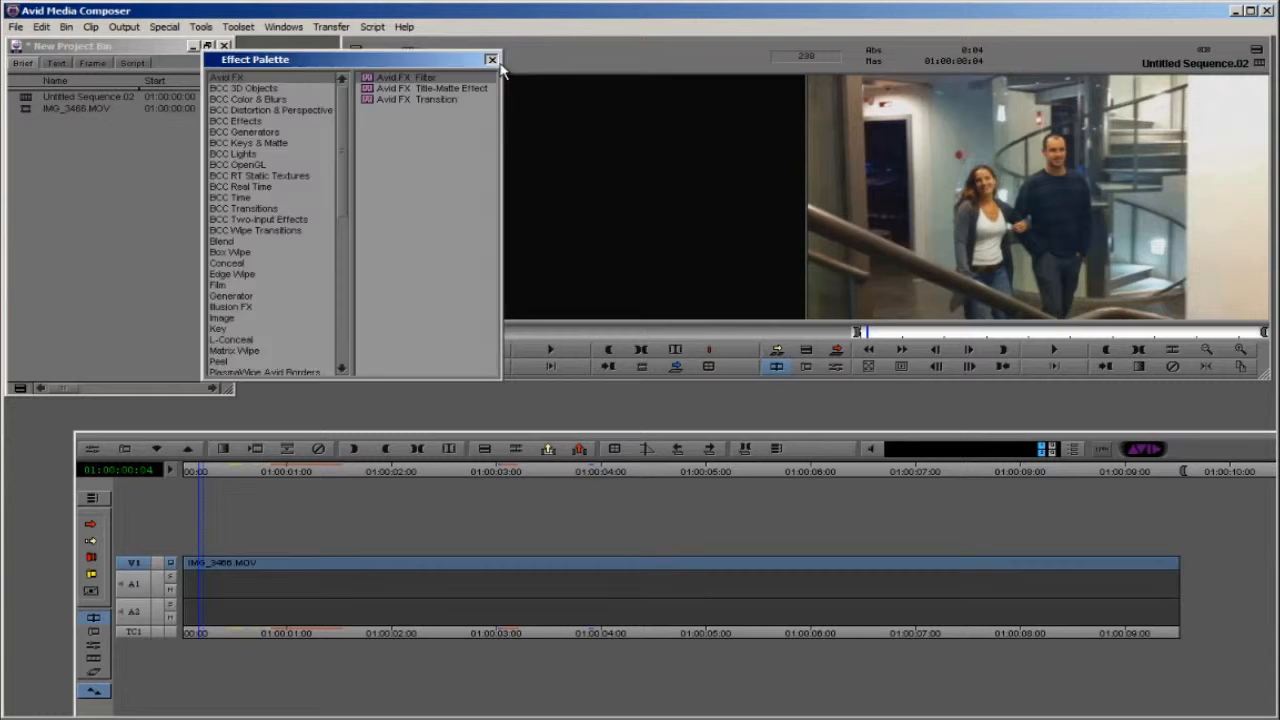
left_click(484, 58)
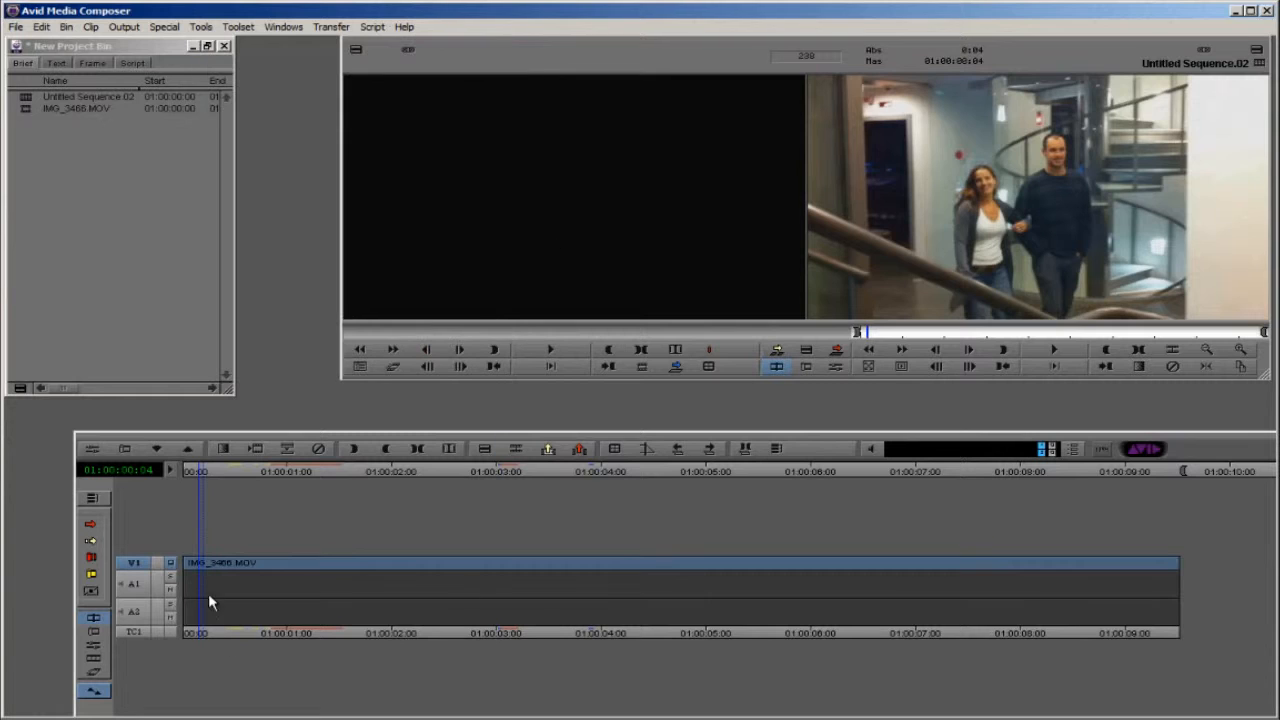
left_click_drag(193, 590, 229, 551)
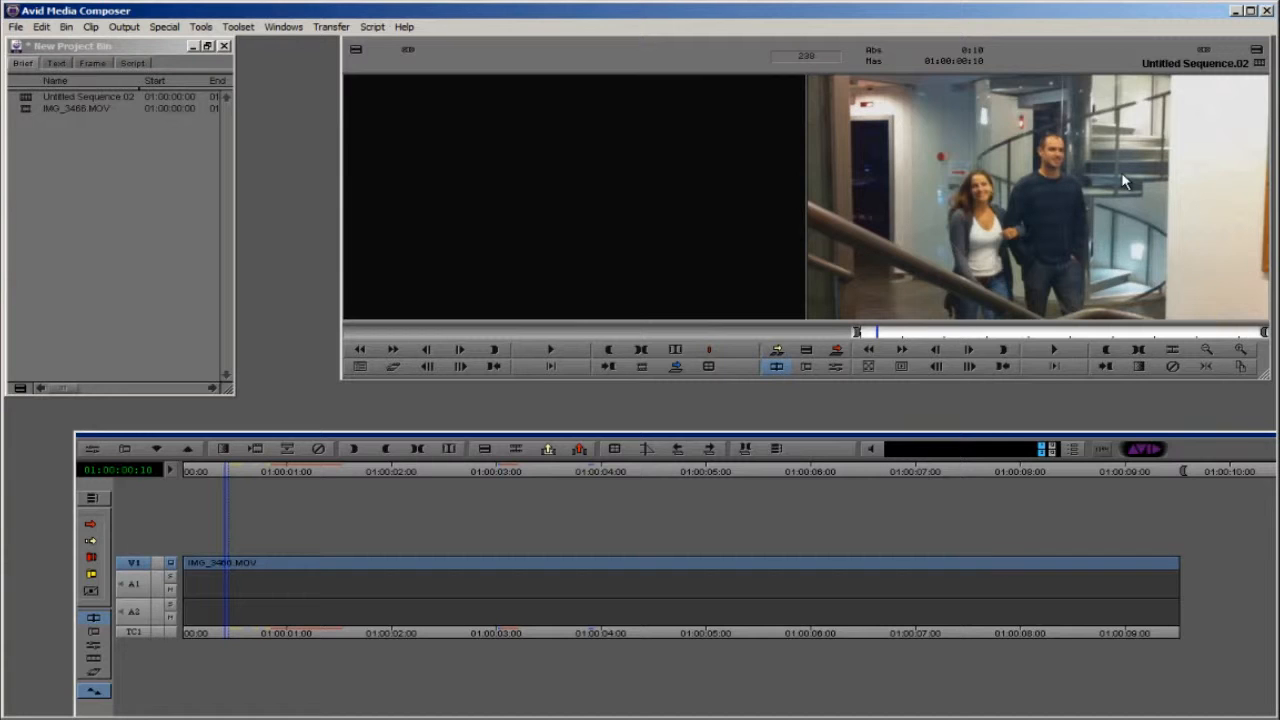
Step: Apply the Blur Effect from the Image category to the IMG_3466.MOV clip and open it in the Effect Editor
key("ctrl+8")
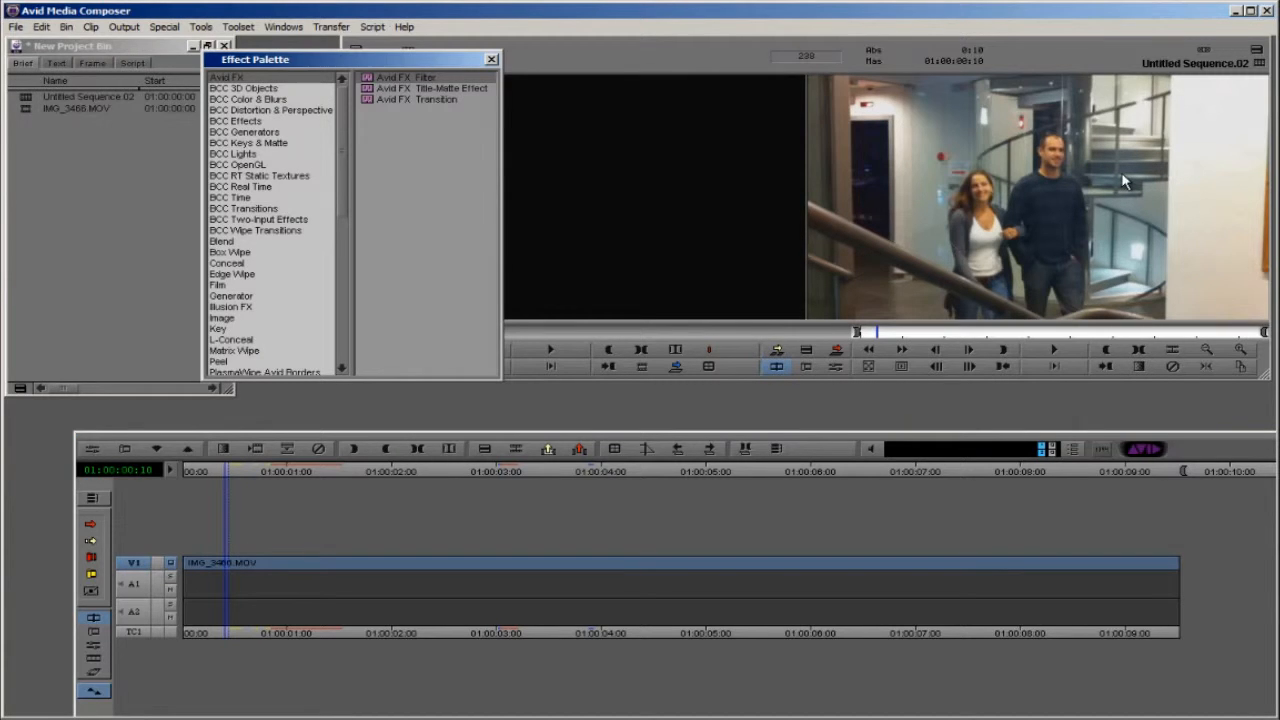
left_click_drag(346, 186, 350, 254)
left_click(235, 142)
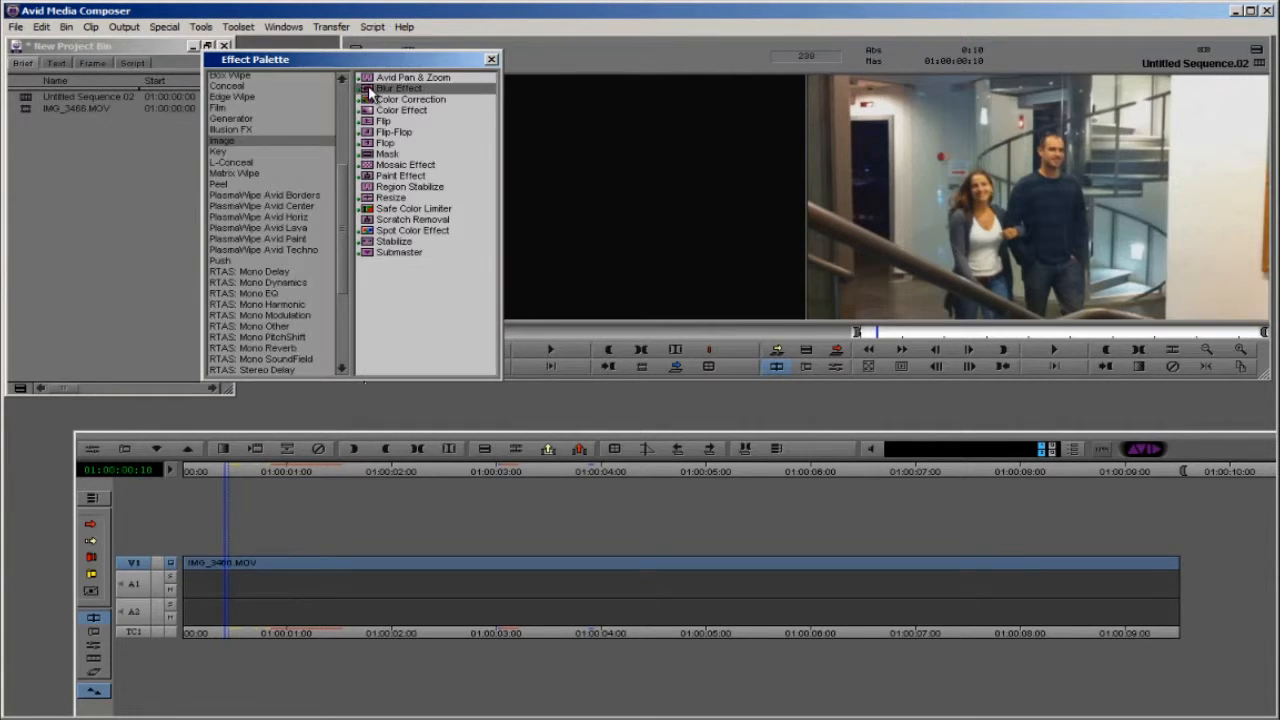
left_click_drag(368, 85, 370, 568)
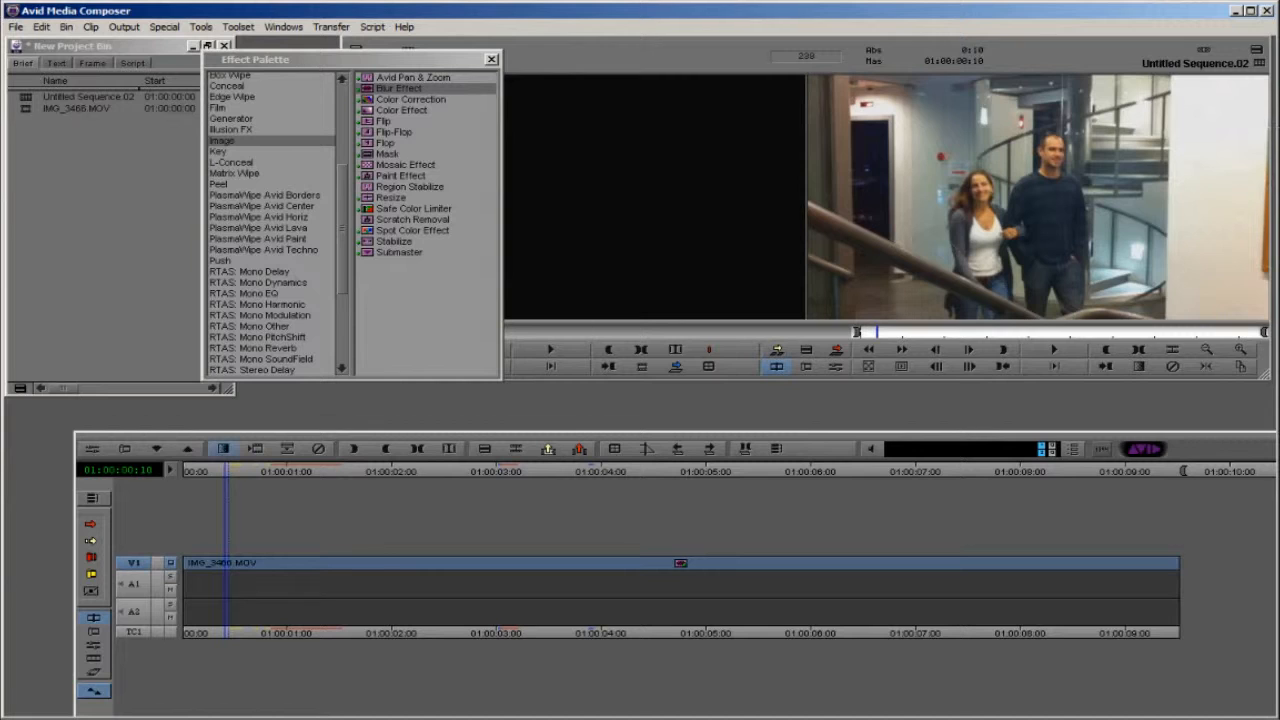
left_click(92, 448)
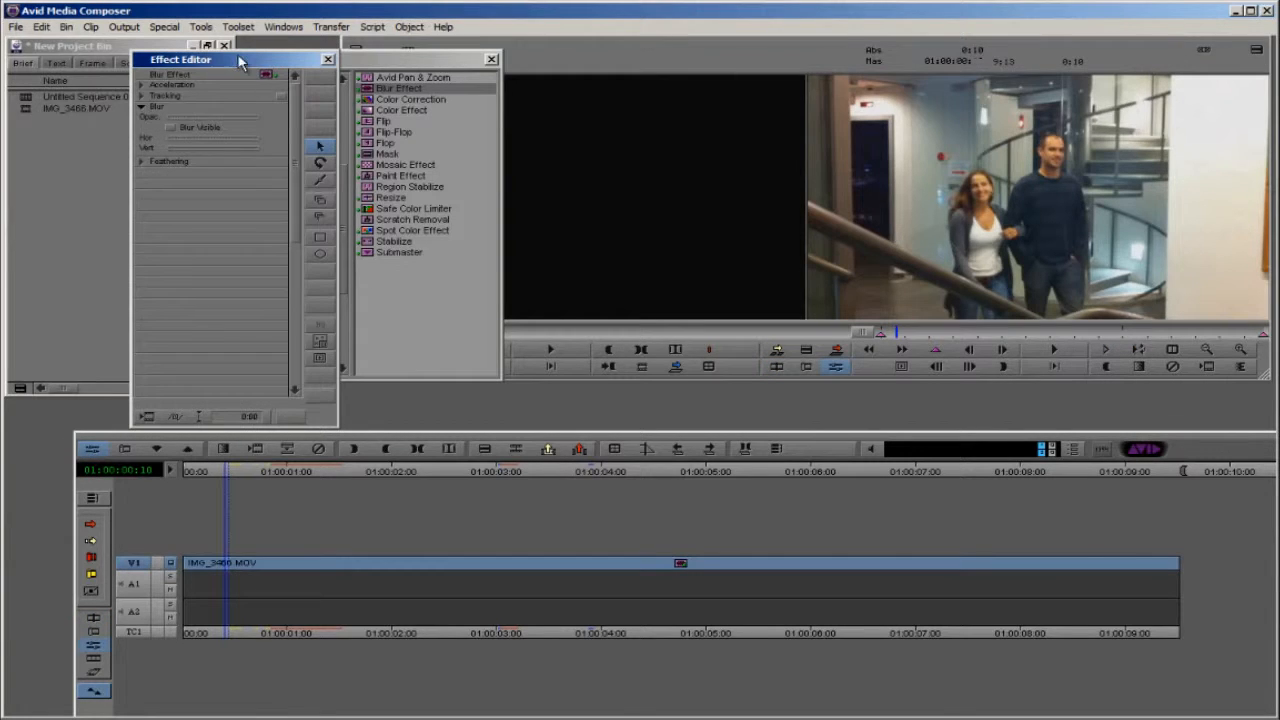
left_click_drag(246, 62, 262, 73)
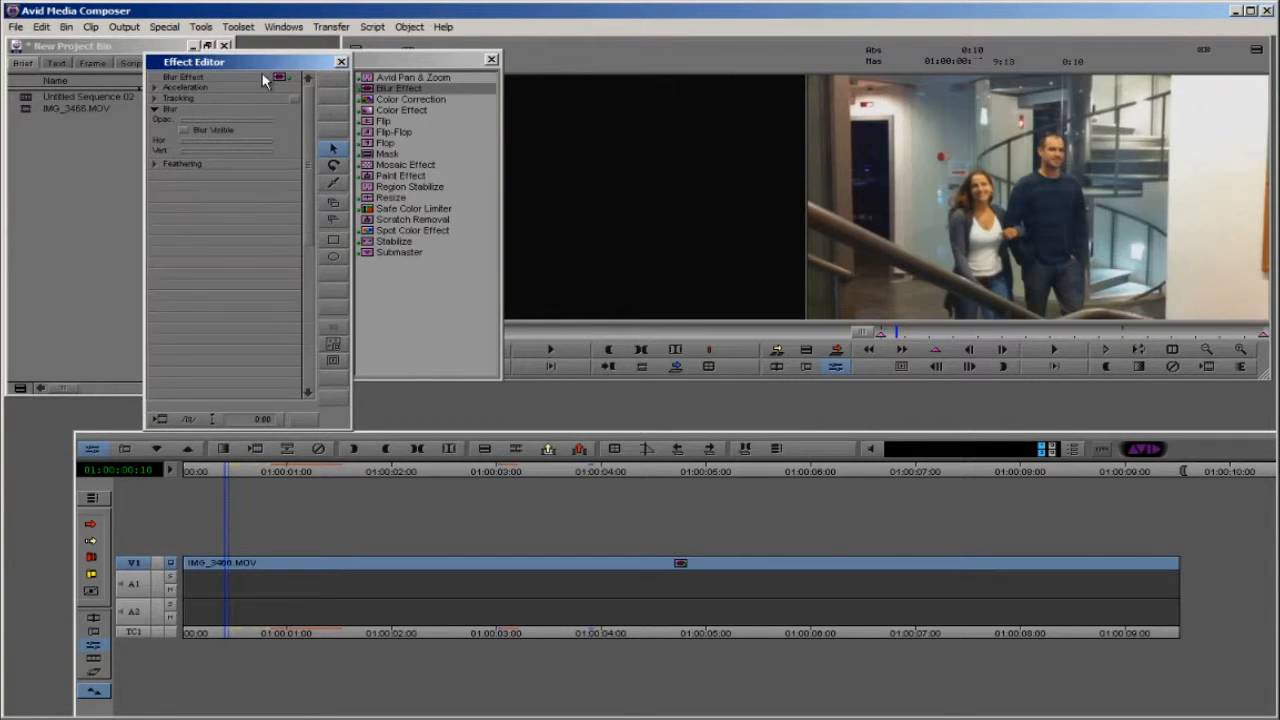
Step: Draw an oval blur shape over the man's head and adjust its size
left_click(335, 257)
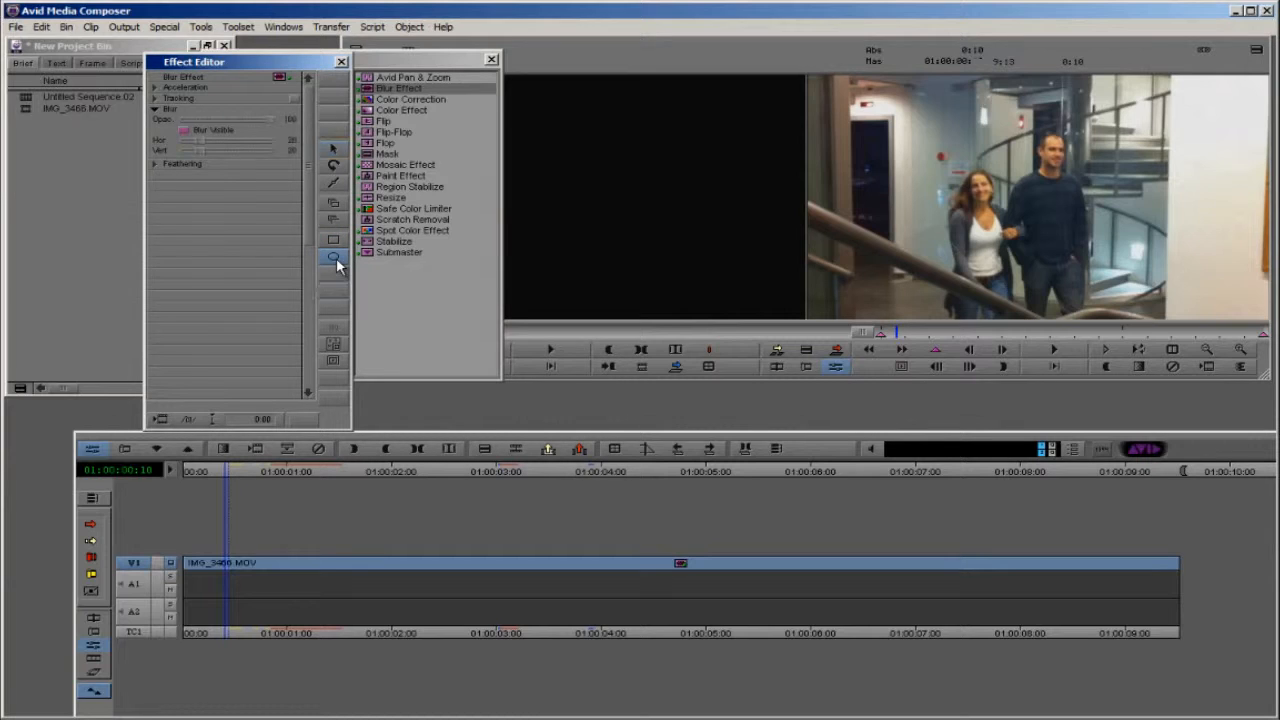
left_click_drag(1019, 122, 1093, 198)
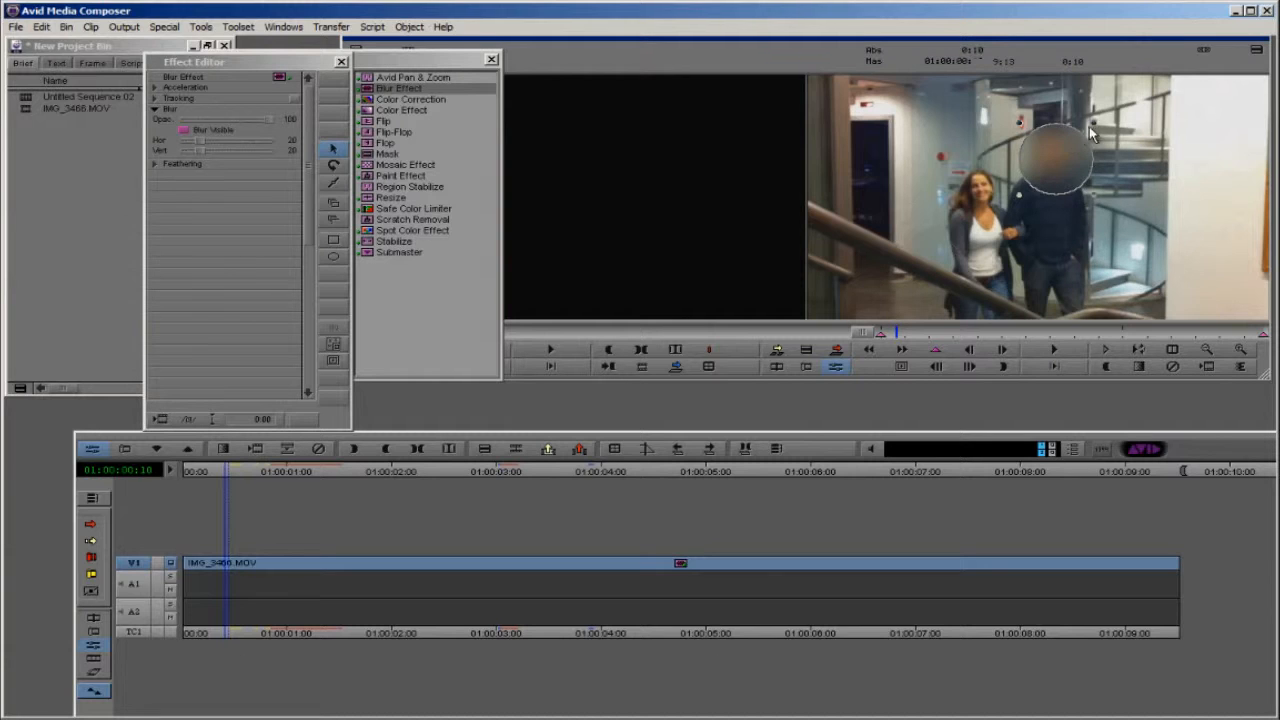
left_click_drag(1094, 126, 1070, 147)
left_click(1138, 350)
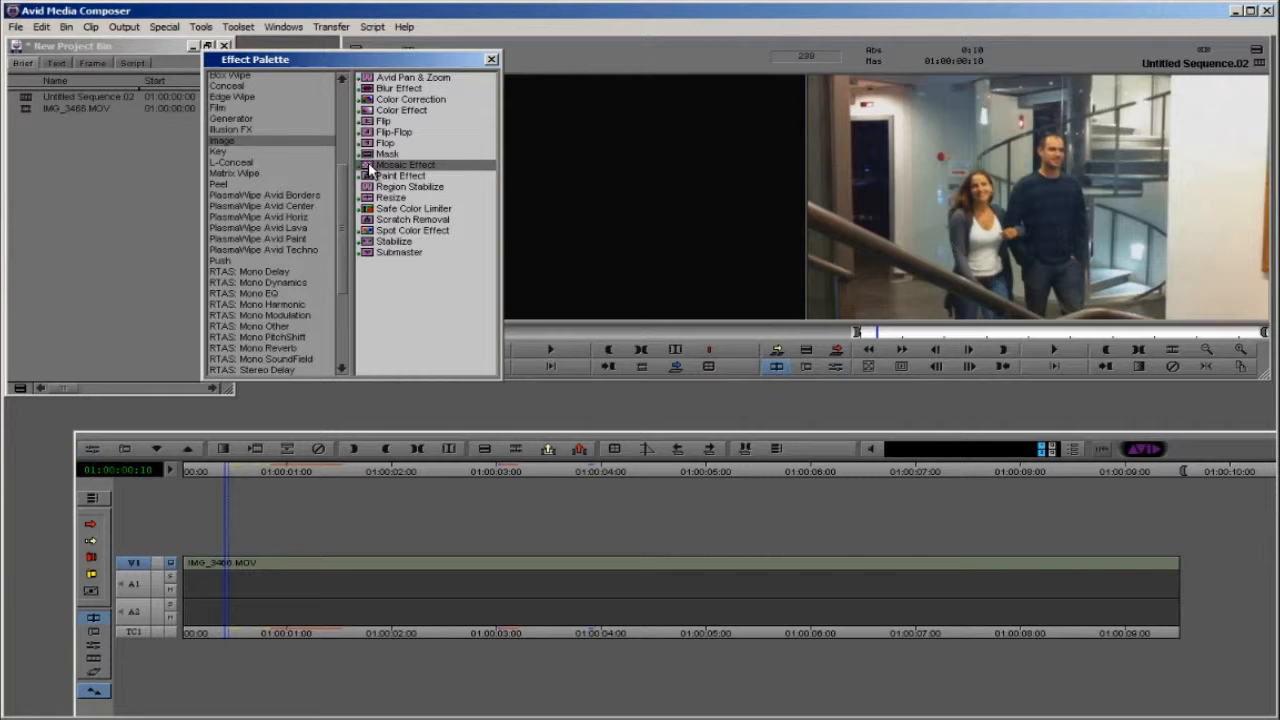
Step: Replace the clip's effect with the Mosaic Effect and draw an oval mosaic shape over the man's face
left_click_drag(370, 165, 267, 567)
left_click(91, 449)
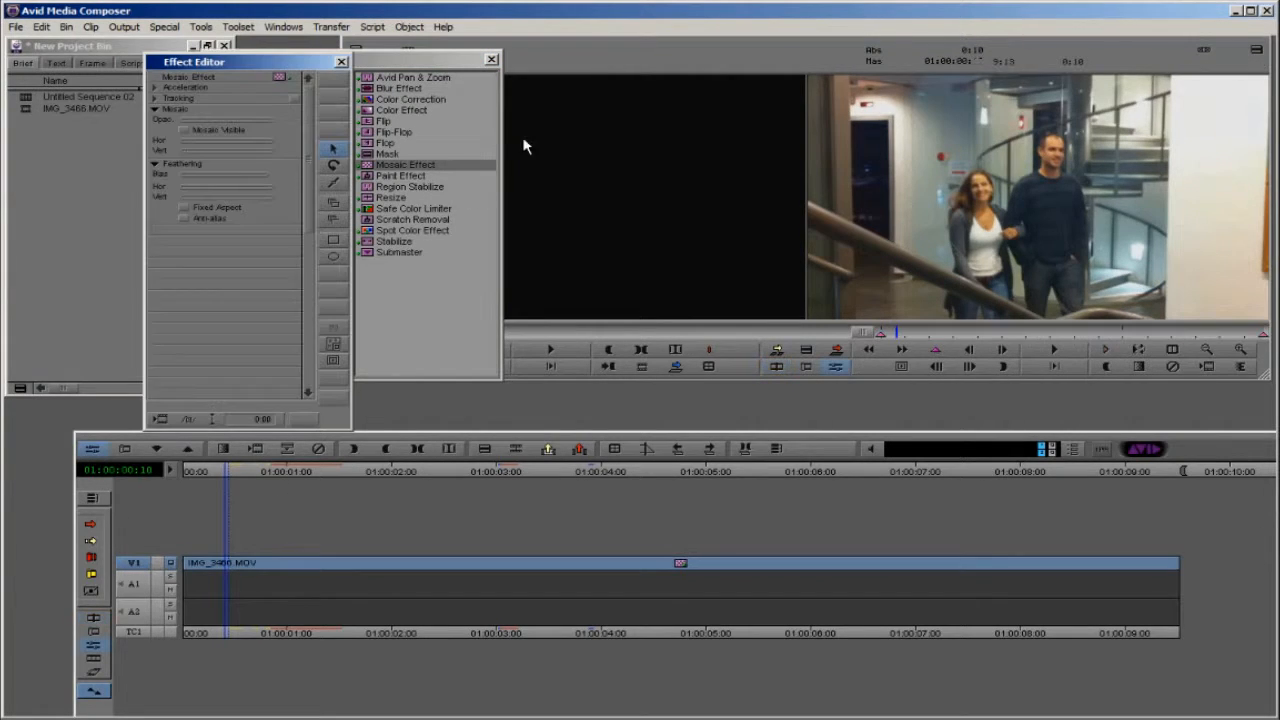
left_click(333, 258)
mouse_move(1022, 124)
left_mouse_down()
mouse_move(1090, 190)
mouse_move(1051, 157)
left_mouse_up()
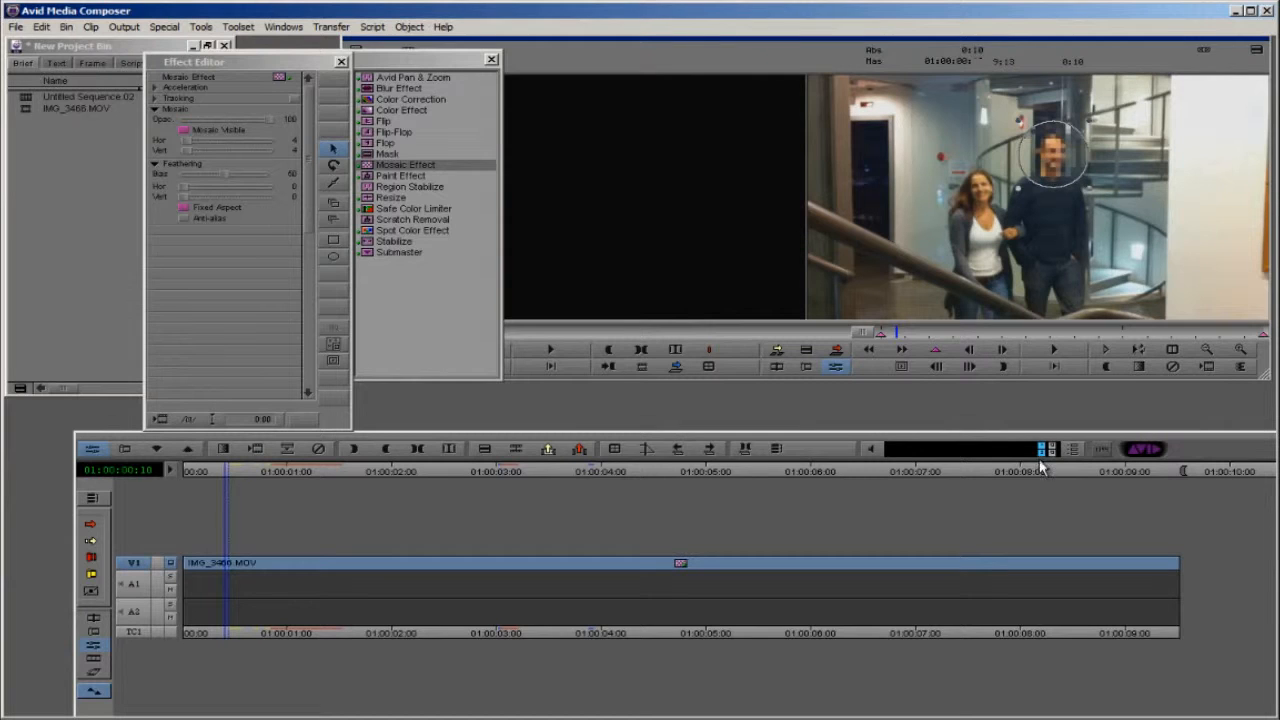
Step: Remove the Mosaic Effect from the IMG_3466.MOV clip
left_click_drag(320, 61, 243, 60)
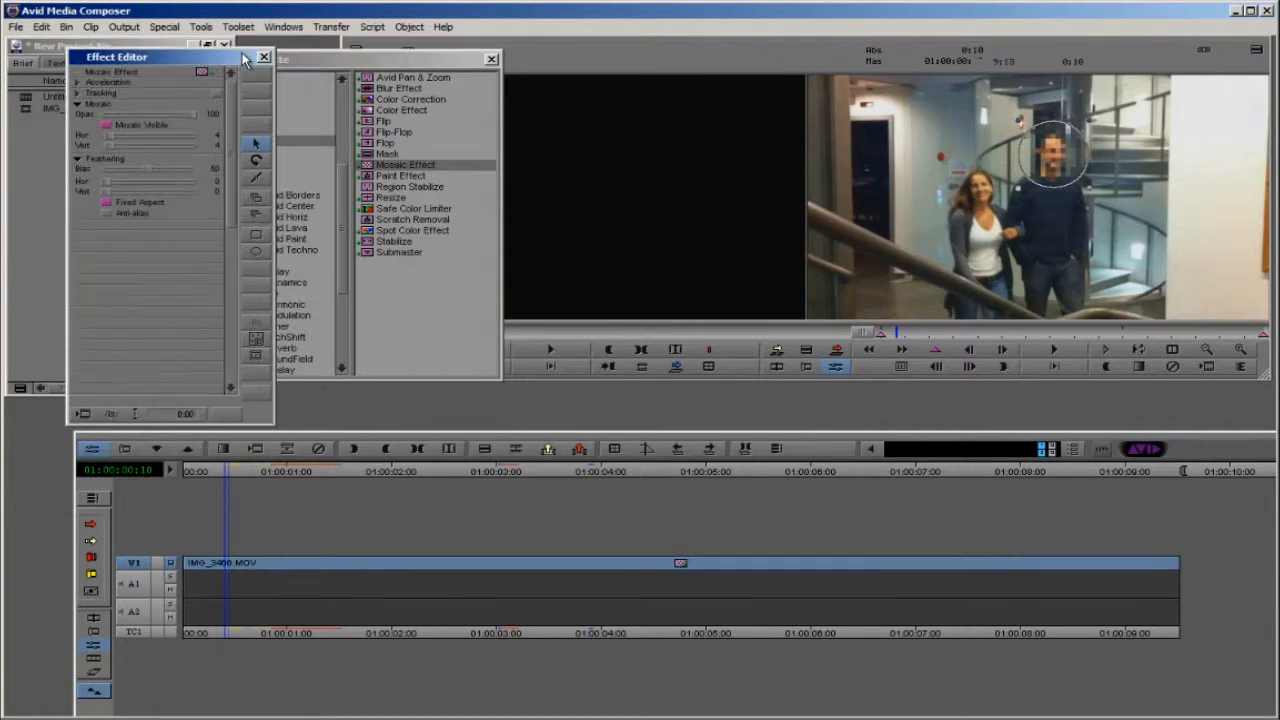
left_click(322, 448)
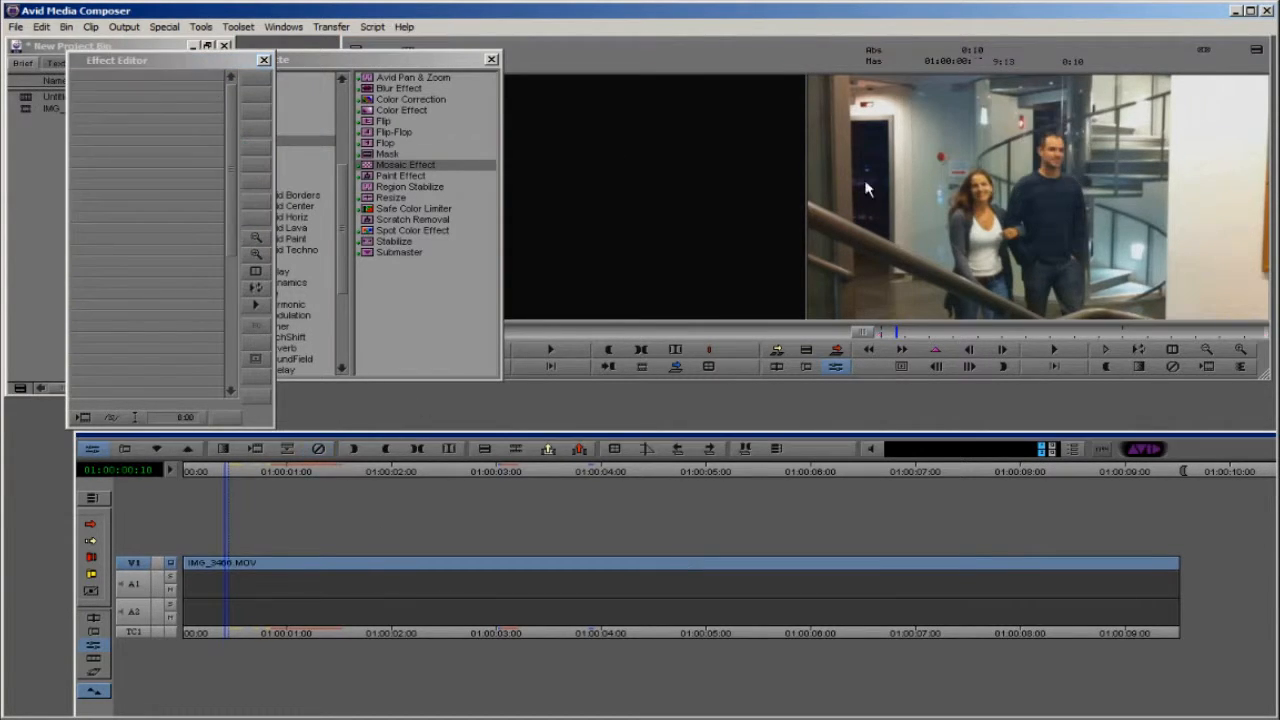
left_click(264, 60)
Step: Apply the Blur Effect to the IMG_3466.MOV clip and draw an oval blur shape over the man's head
left_click_drag(368, 89, 236, 560)
left_click(92, 449)
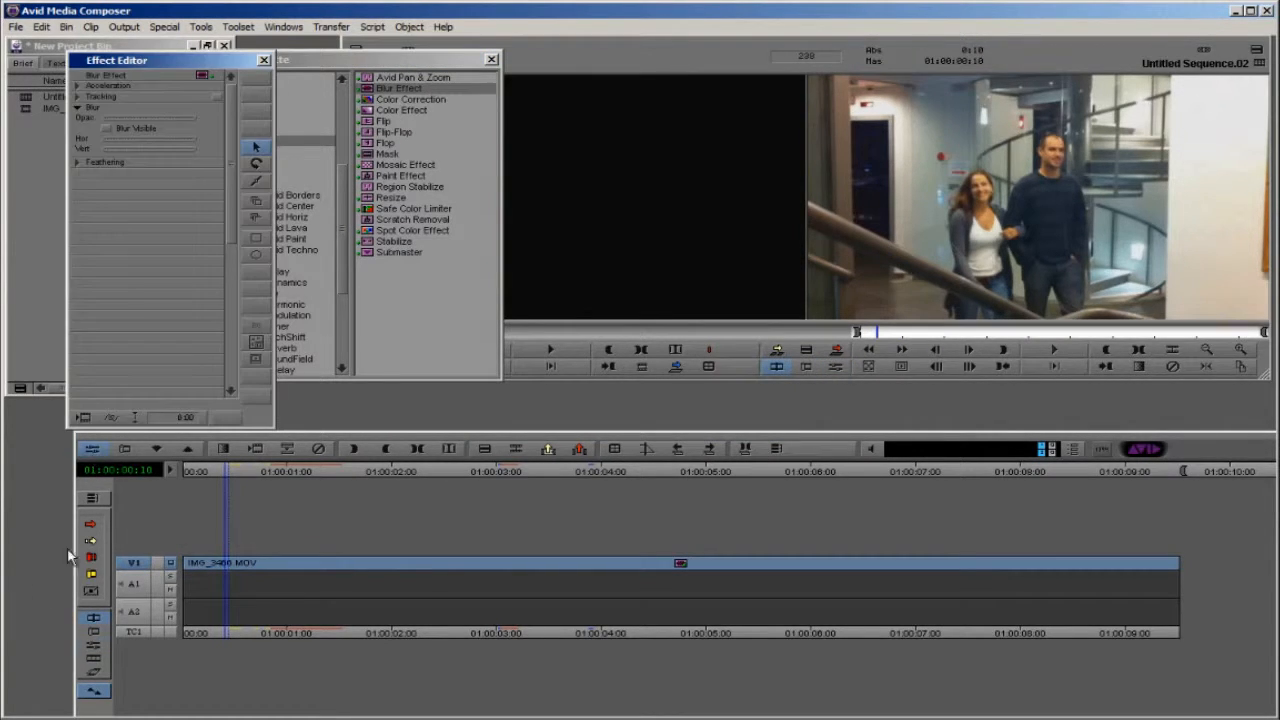
left_click(256, 254)
left_click_drag(1020, 124, 1088, 186)
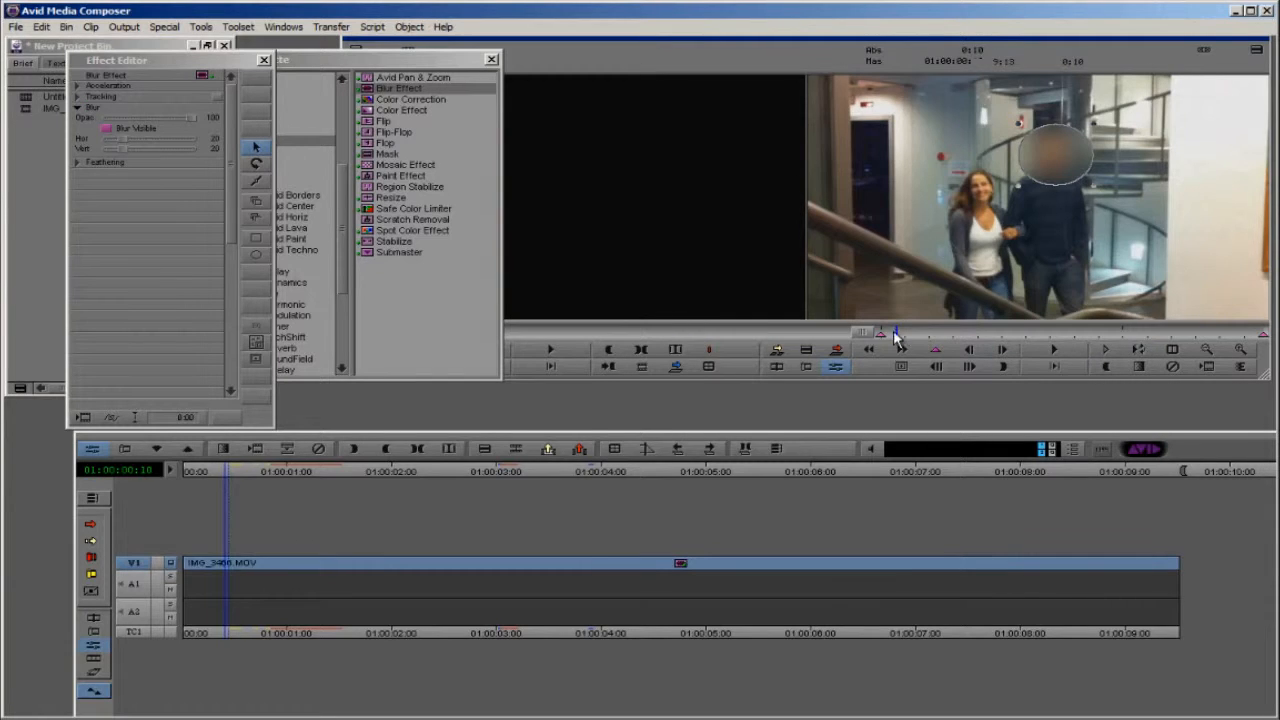
Step: Keyframe the blur from the clip's start up to 01:00:02:07, repositioning the oval over the man's head
left_click_drag(896, 338, 871, 334)
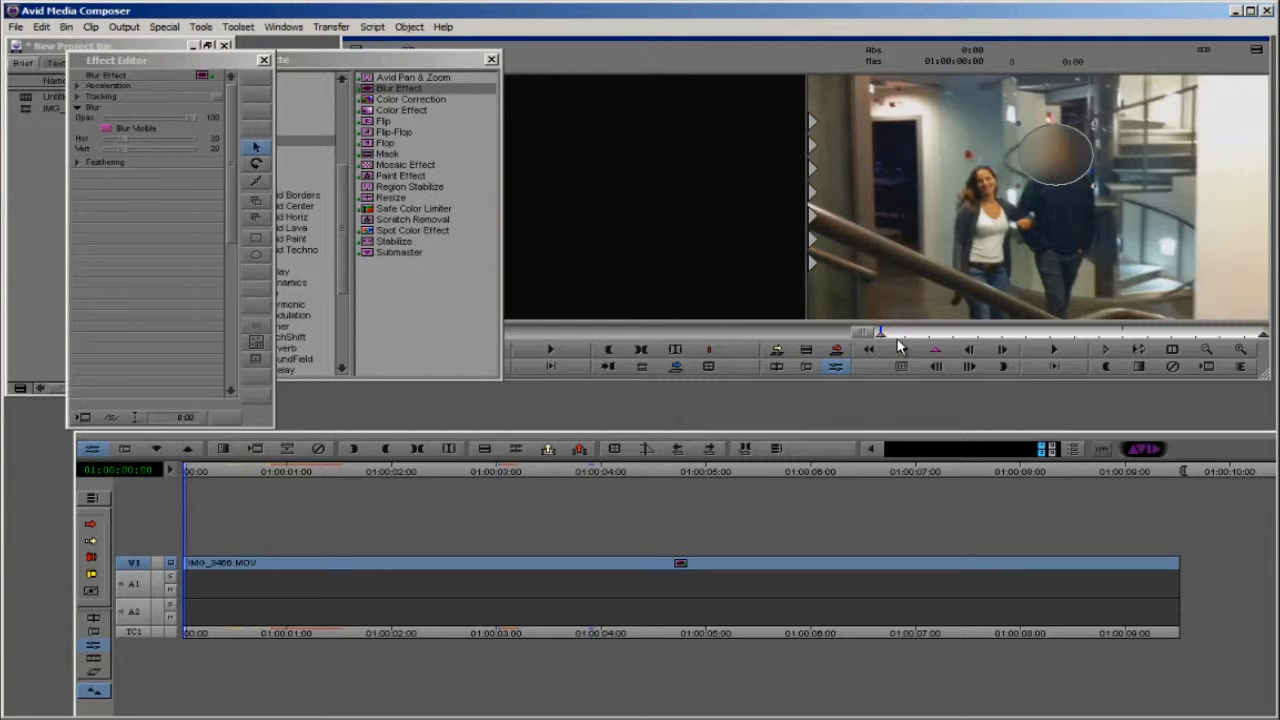
left_click_drag(887, 338, 977, 338)
left_click(937, 349)
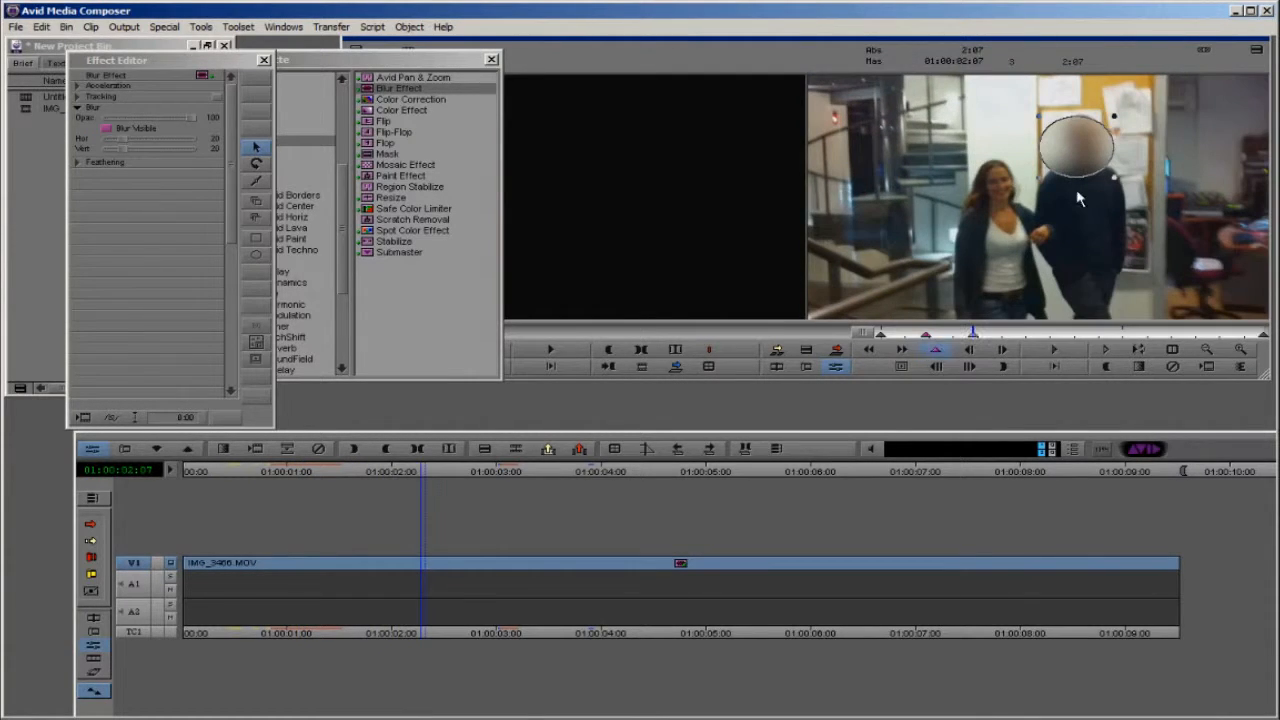
left_click_drag(1075, 161, 1079, 155)
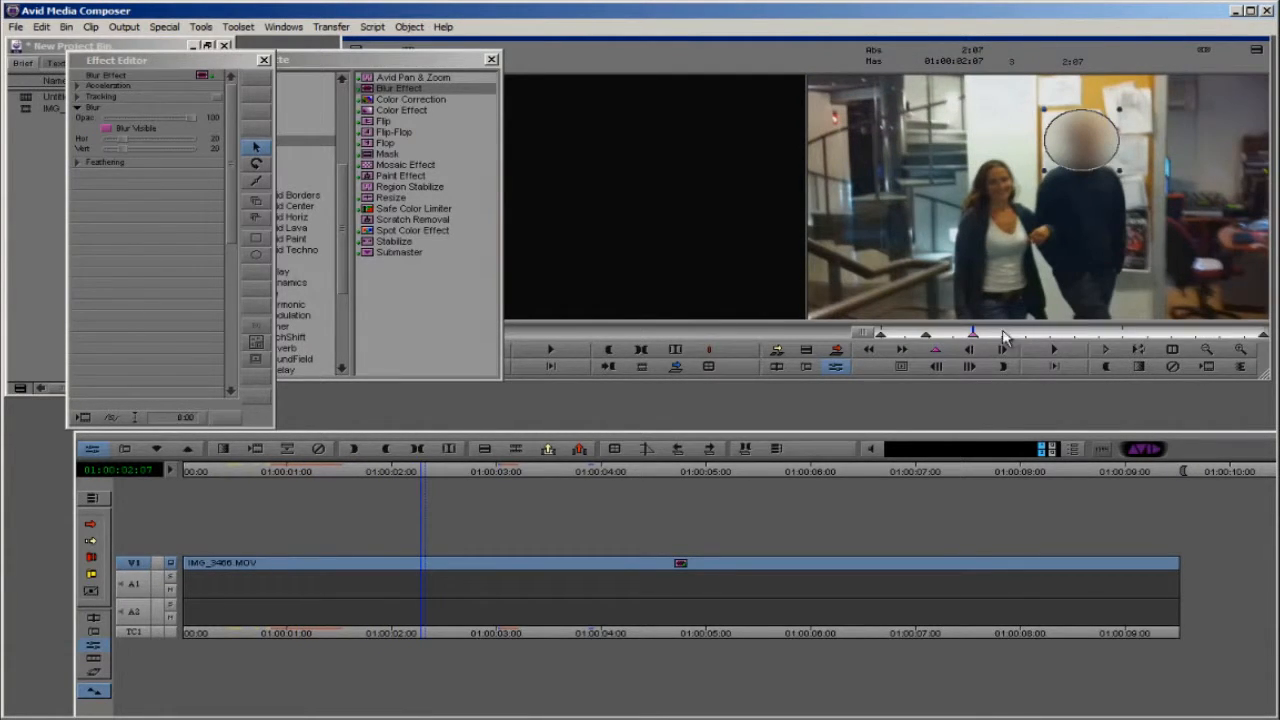
Step: Add further keyframes along the middle of the clip, keeping the blur oval on the man's head
left_click(1022, 334)
mouse_move(1072, 151)
left_mouse_down()
mouse_move(1047, 138)
mouse_move(1089, 147)
left_mouse_up()
left_click(1083, 333)
left_click(938, 349)
Step: Add a keyframe at 01:00:06:01, move the blur oval up onto the man's head and enlarge it
left_click_drag(1092, 330, 1125, 331)
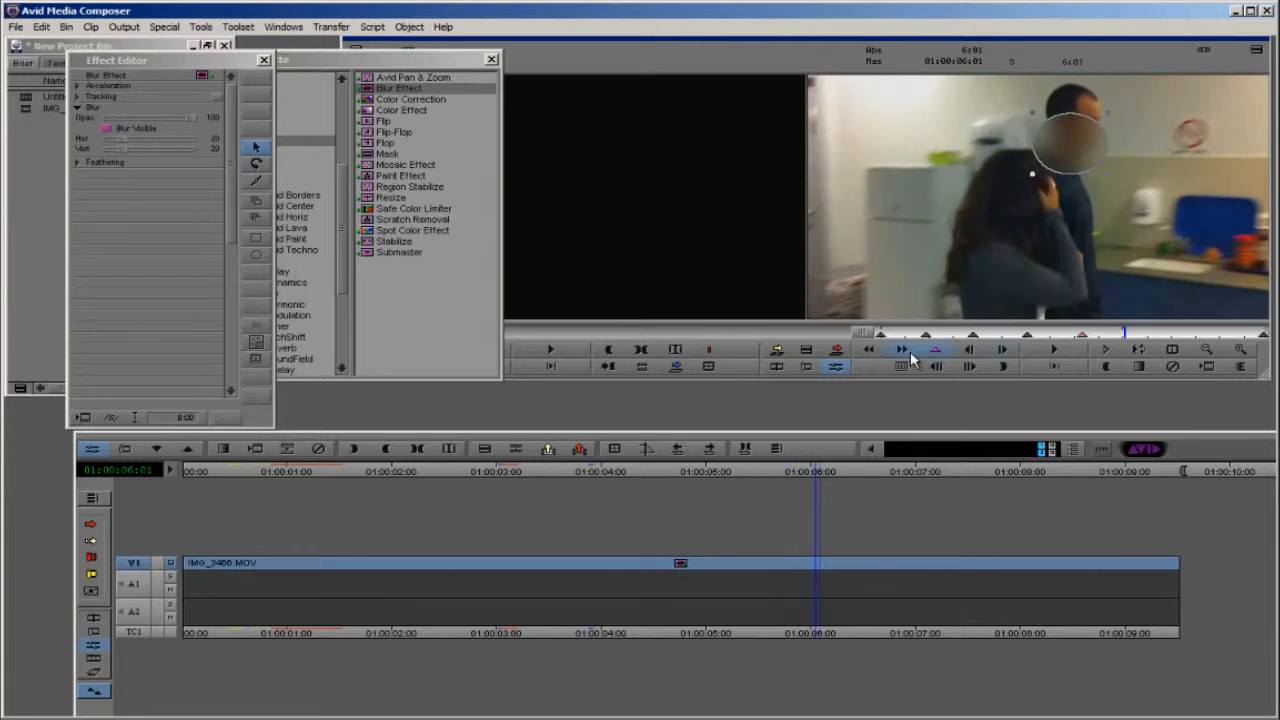
left_click(930, 350)
left_click_drag(1070, 138, 1071, 110)
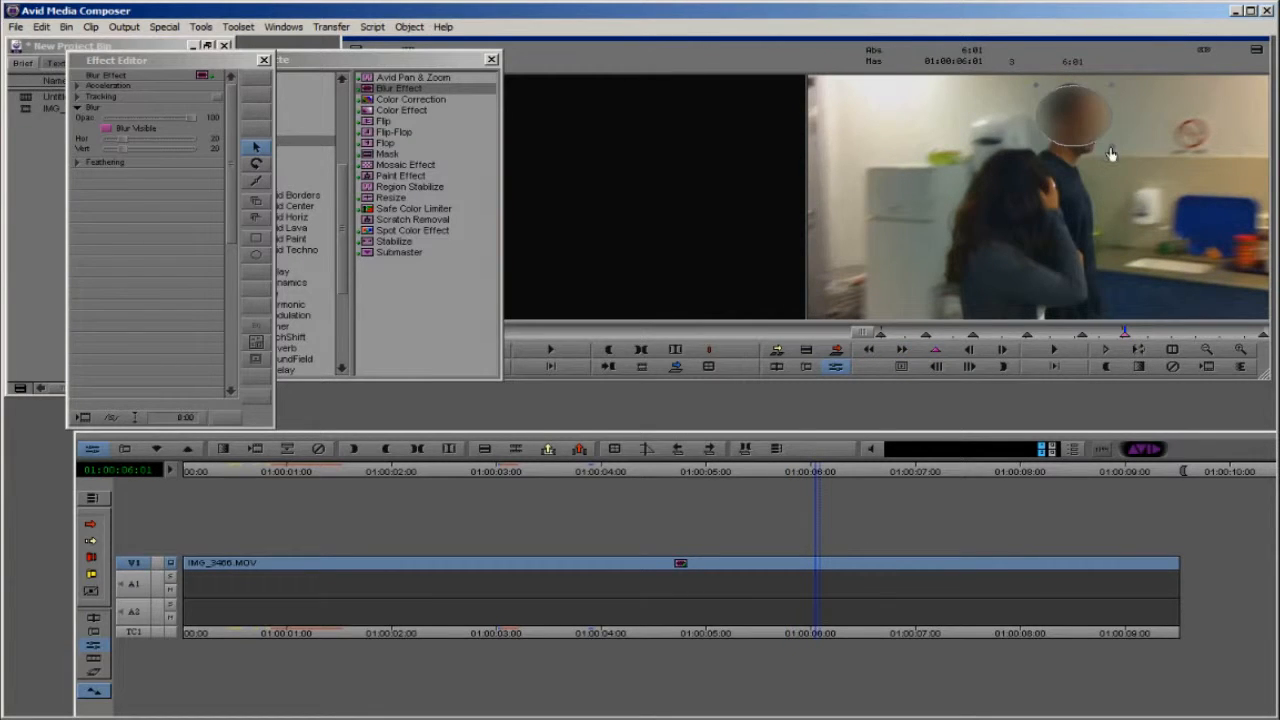
left_click_drag(1111, 151, 1127, 167)
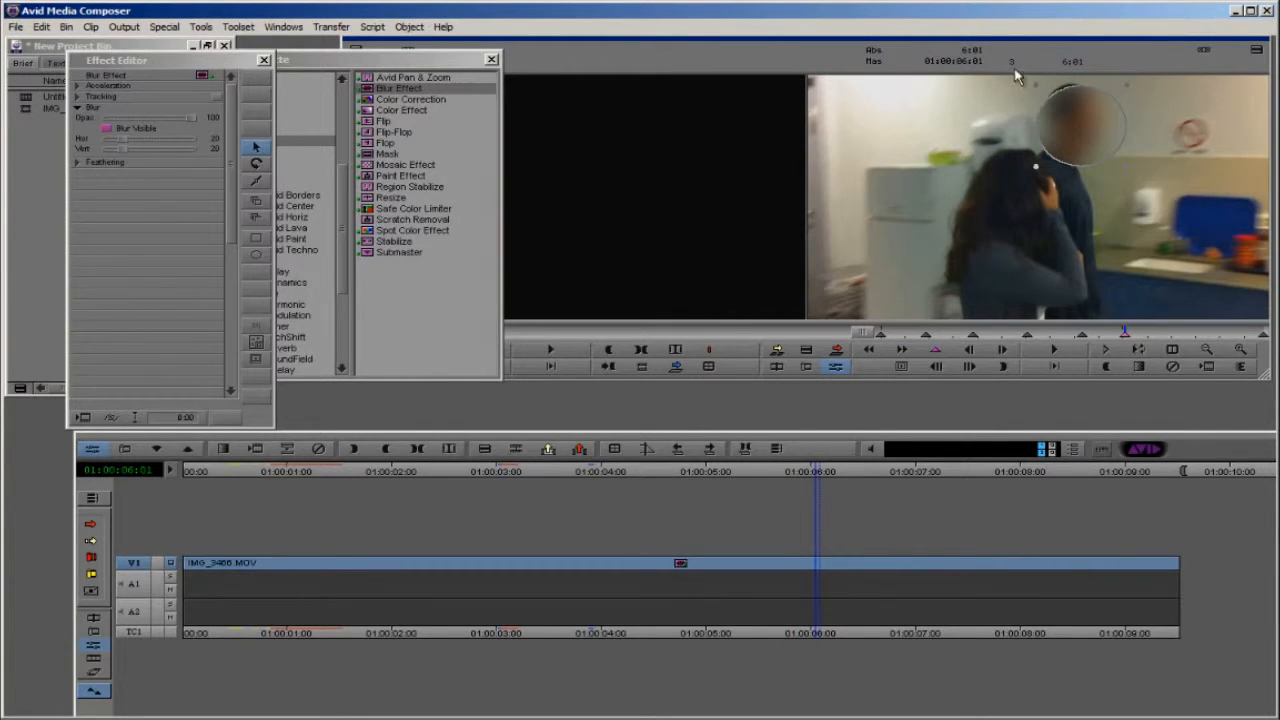
Step: Delete the added blur keyframes and the blur oval
left_click(902, 331)
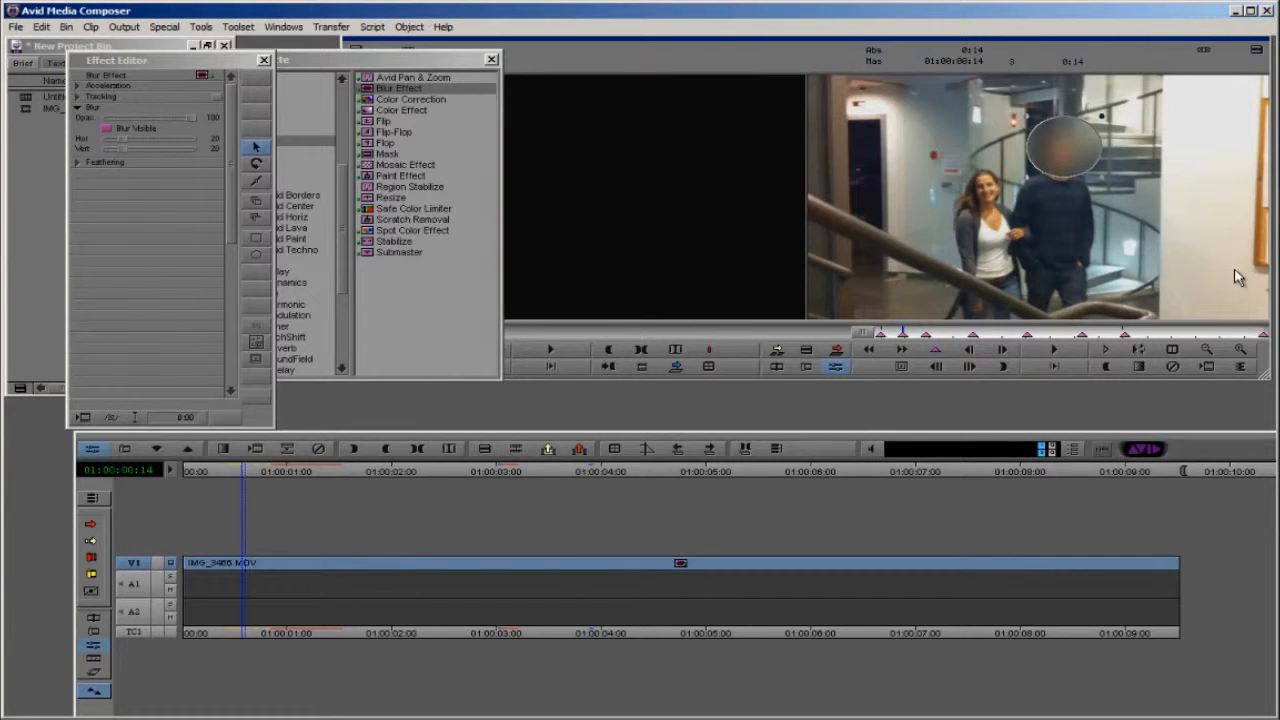
key("Delete")
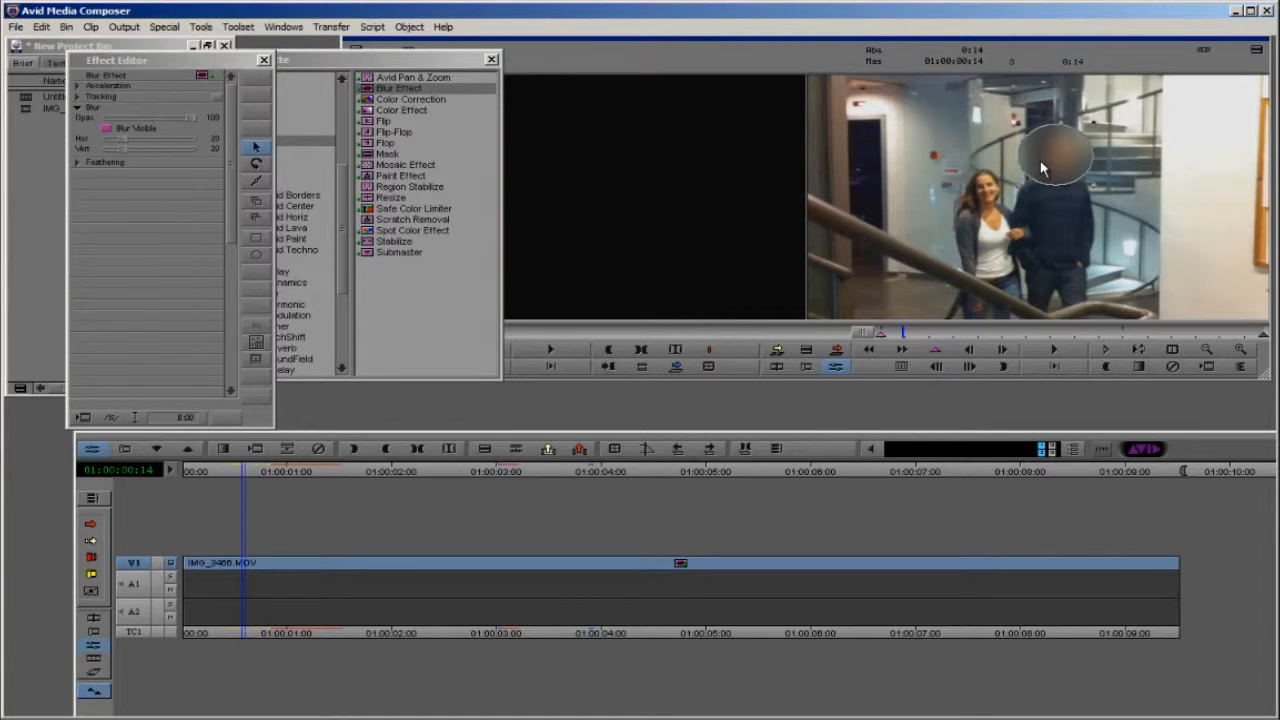
key("Delete")
Step: Draw a new oval blur shape over the man's head on the clip's first frame, 01:00:00:00
left_click(262, 257)
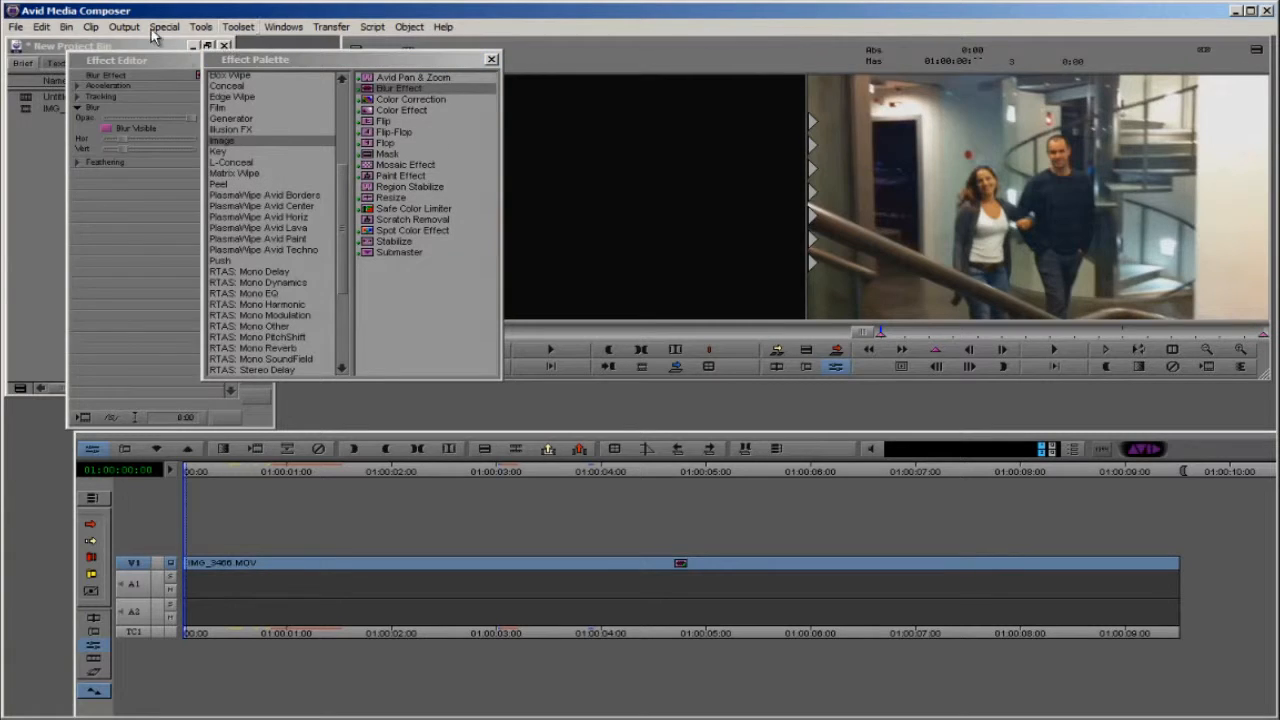
left_click_drag(134, 61, 120, 62)
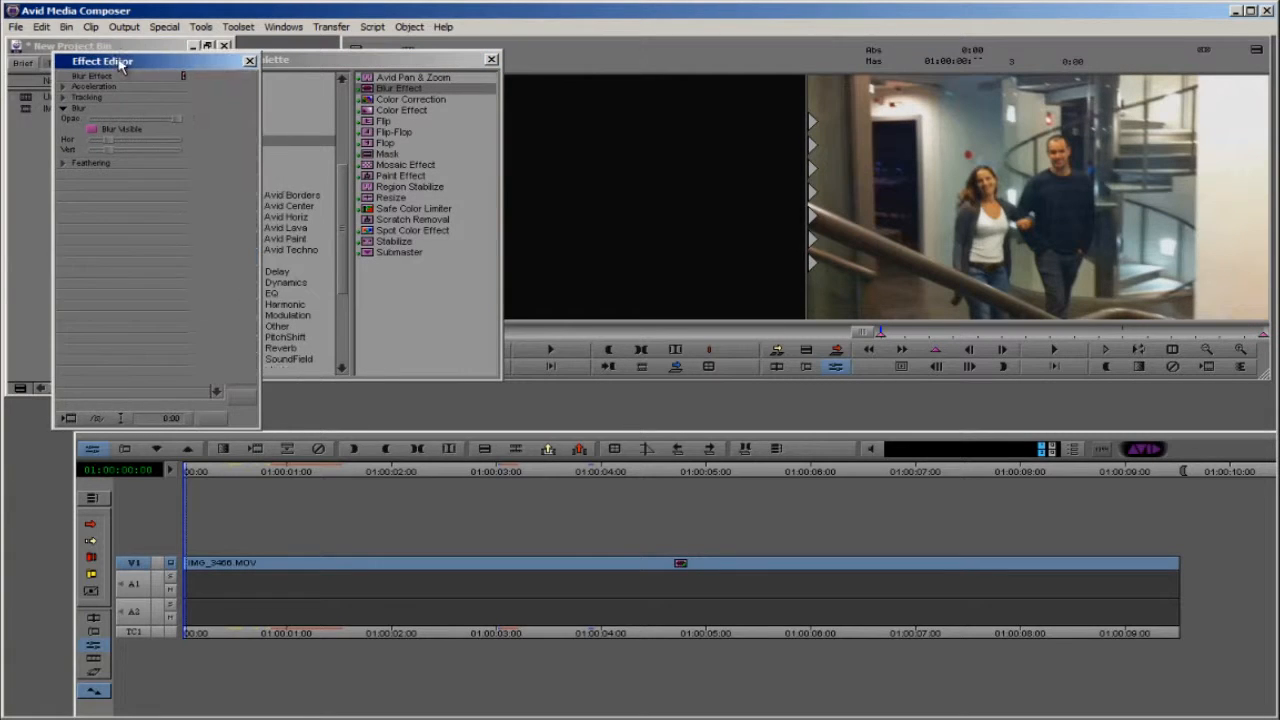
left_click(234, 257)
left_click(1035, 125)
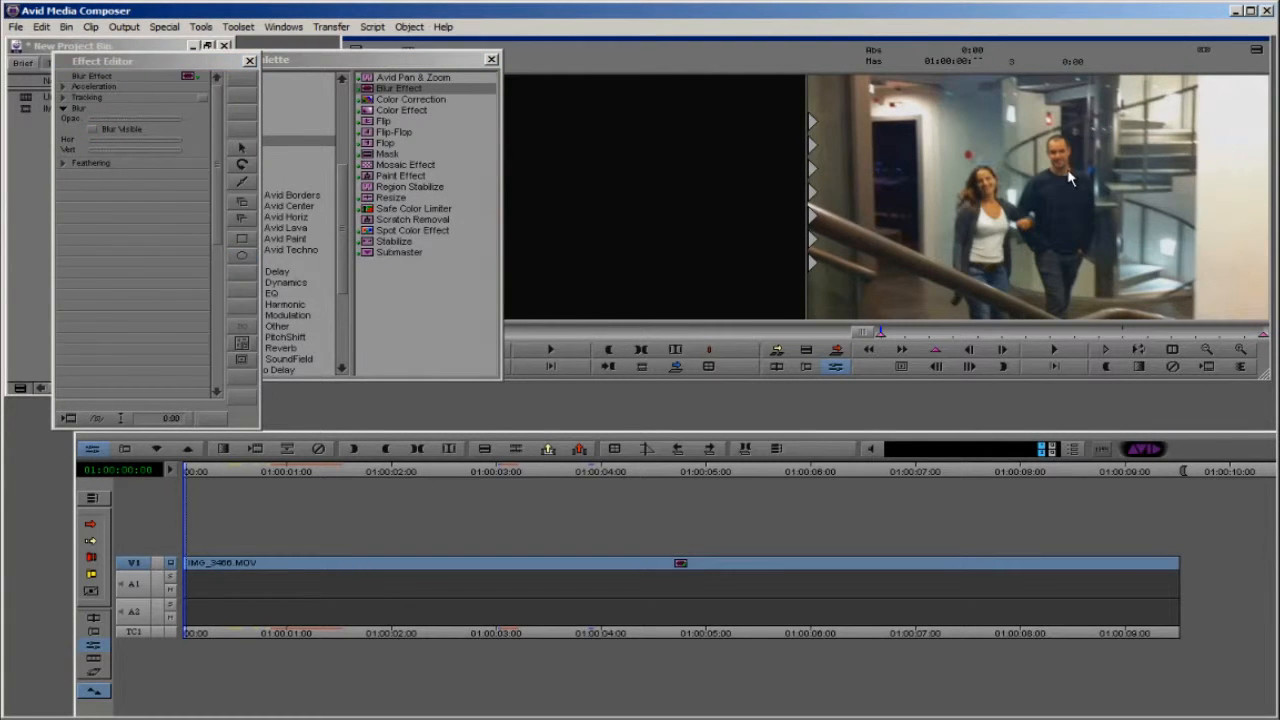
left_click(241, 256)
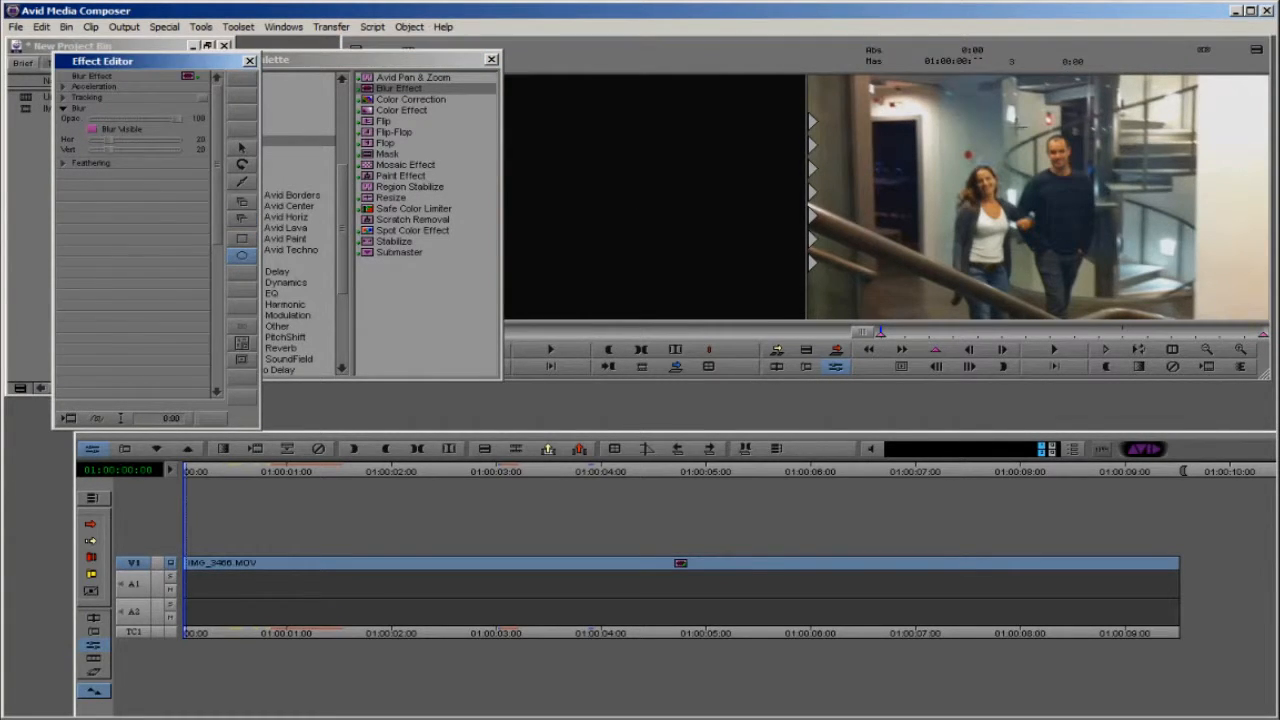
mouse_move(1035, 127)
left_mouse_down()
mouse_move(1100, 187)
mouse_move(1076, 164)
left_mouse_up()
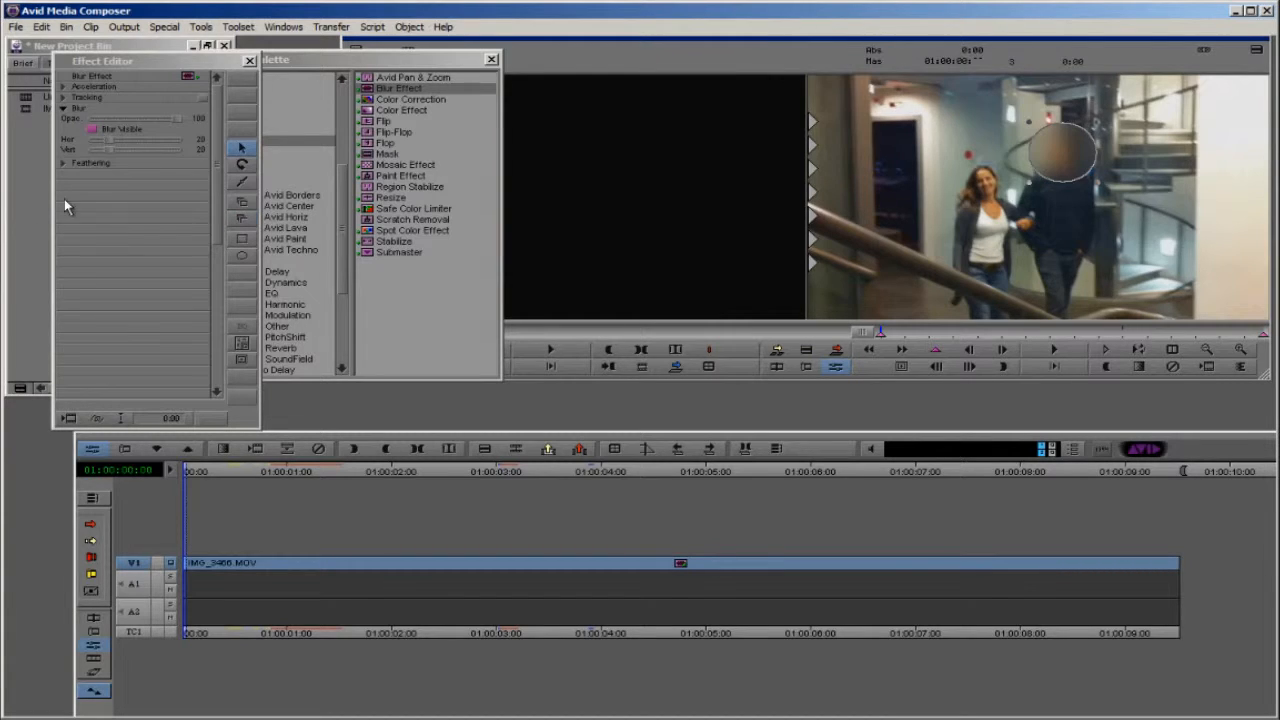
Step: Enable the first tracker in the Blur Effect's Tracking parameters
left_click(63, 98)
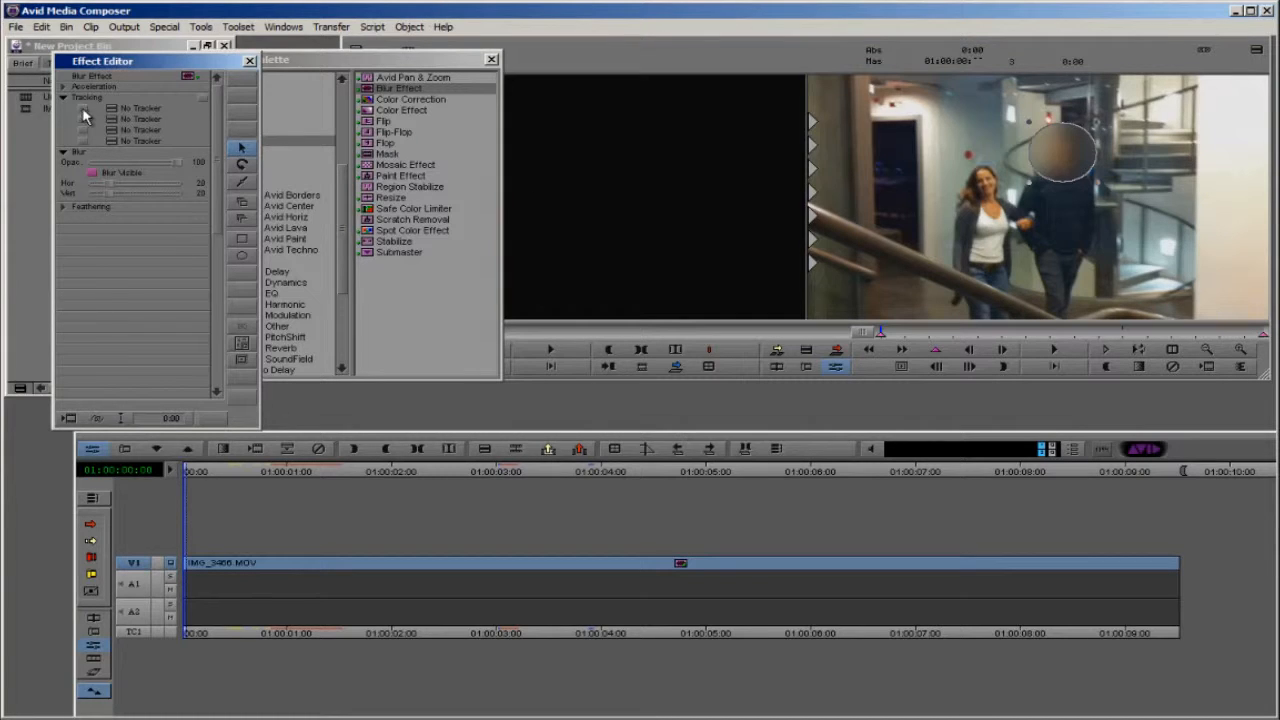
left_click(84, 108)
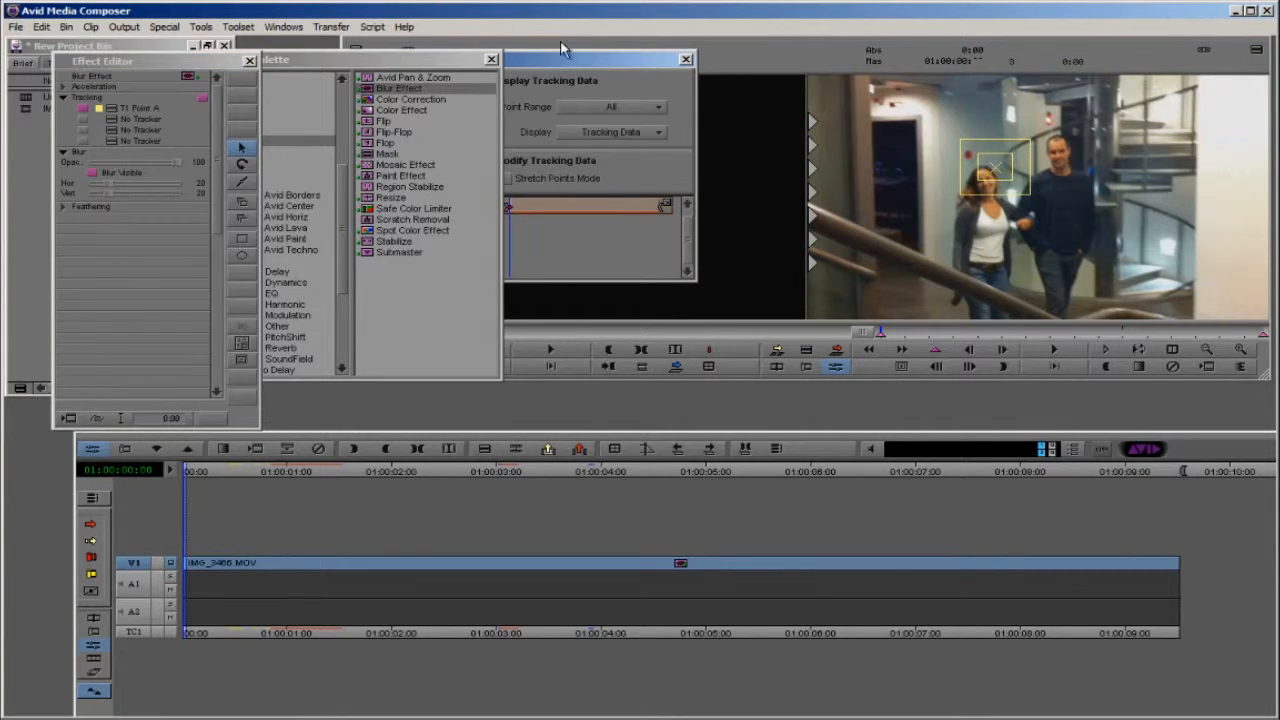
Step: Close the Effect Palette and arrange the Tracking Window so it leaves the video image uncovered
left_click_drag(556, 54, 740, 62)
left_click(491, 60)
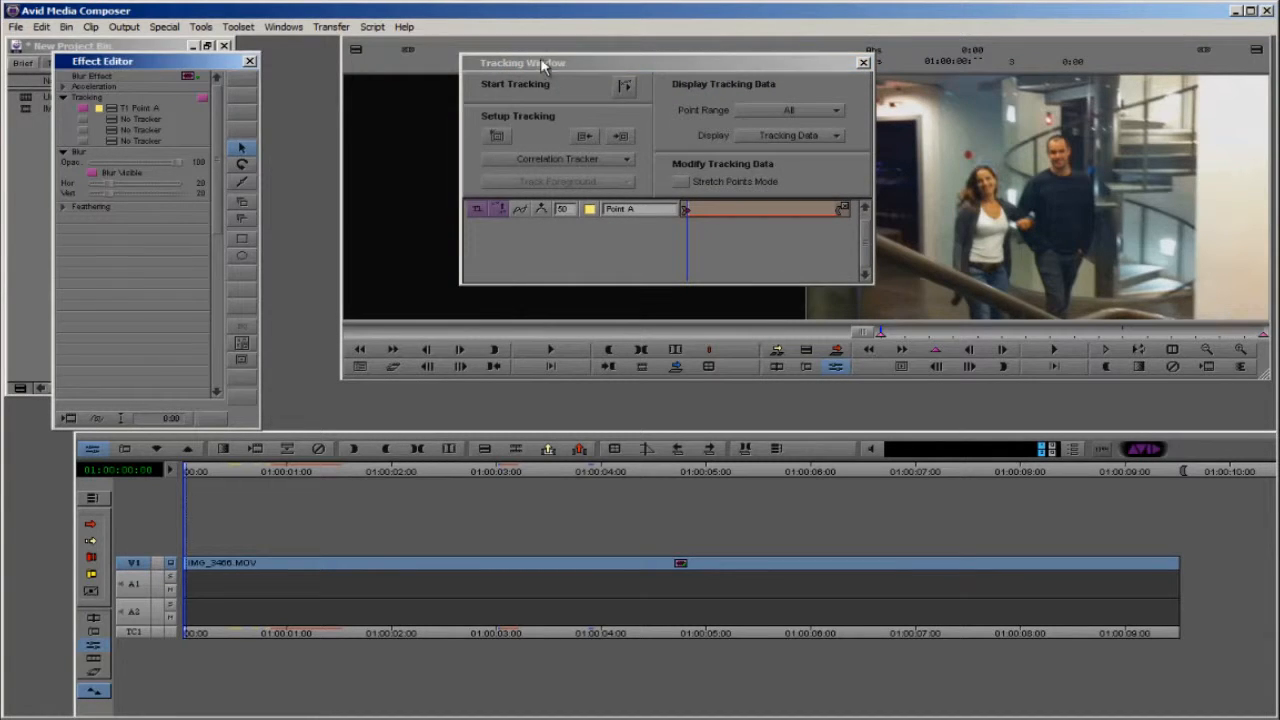
left_click_drag(536, 65, 411, 69)
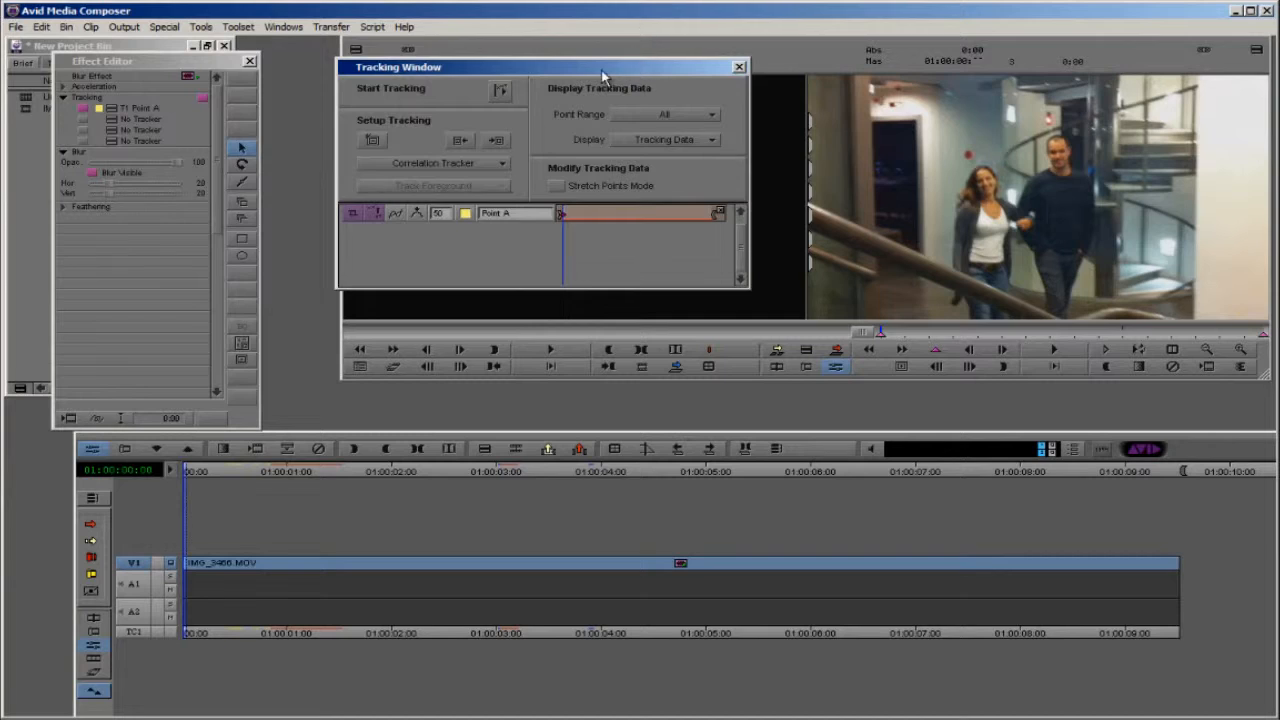
left_click_drag(603, 75, 359, 109)
left_click(1060, 257)
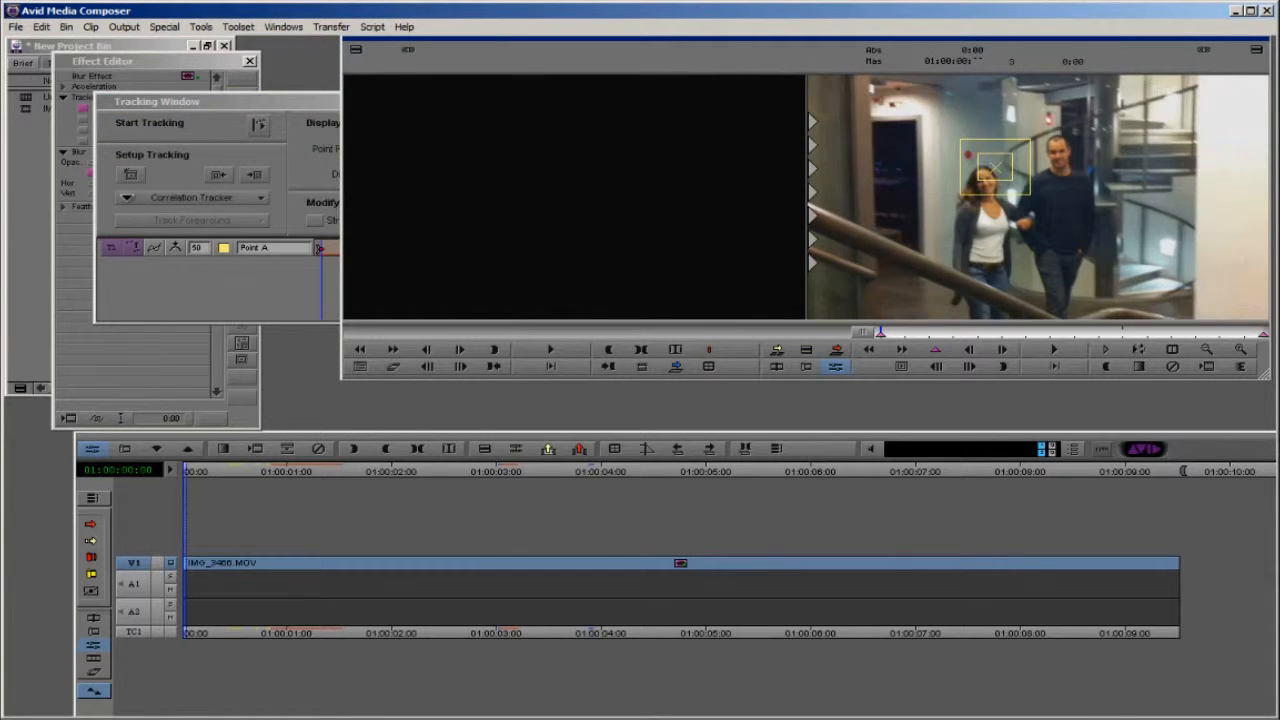
Step: Place the Point A tracker box over the man's face on the clip's first frame
left_click_drag(223, 99, 198, 92)
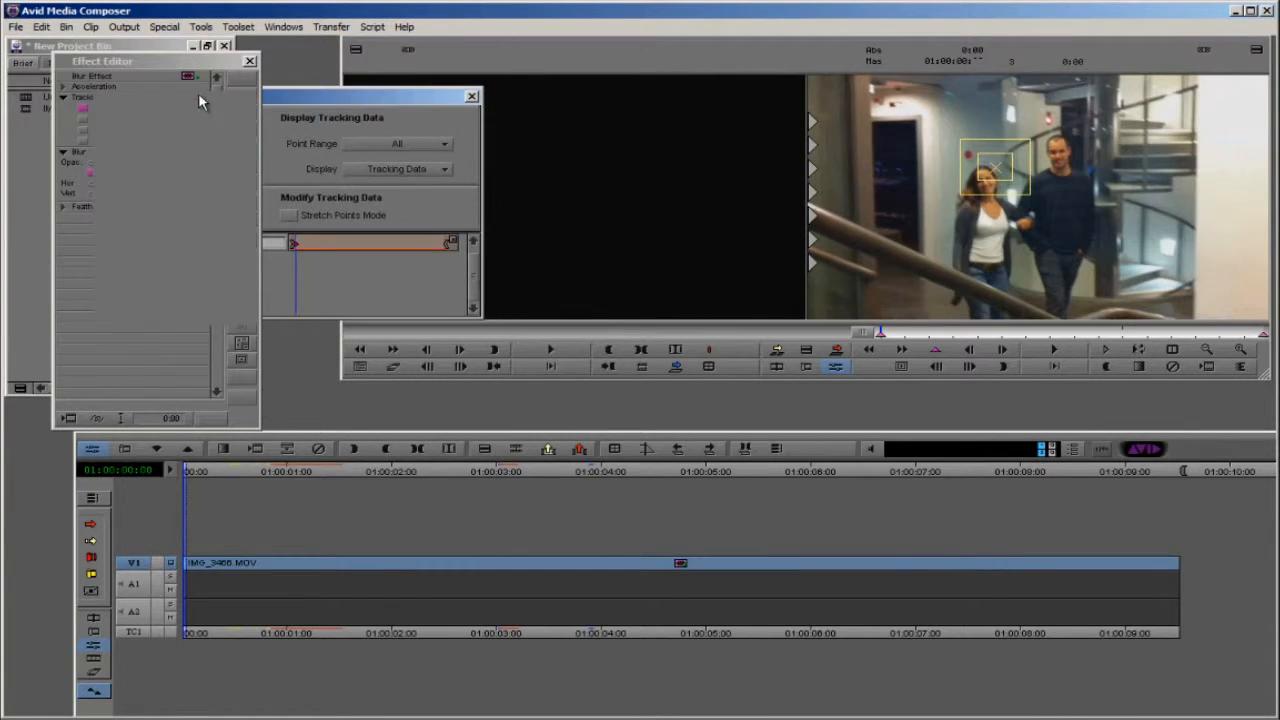
left_click(991, 179)
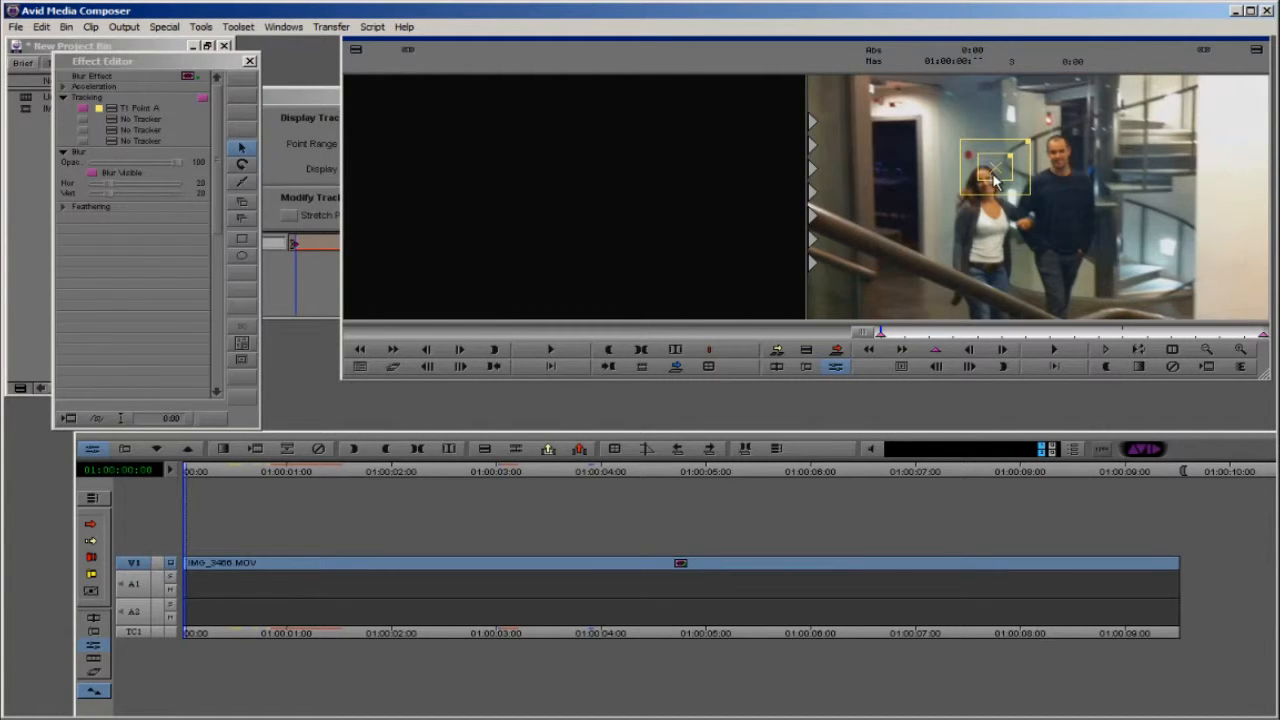
left_click_drag(987, 179, 1068, 178)
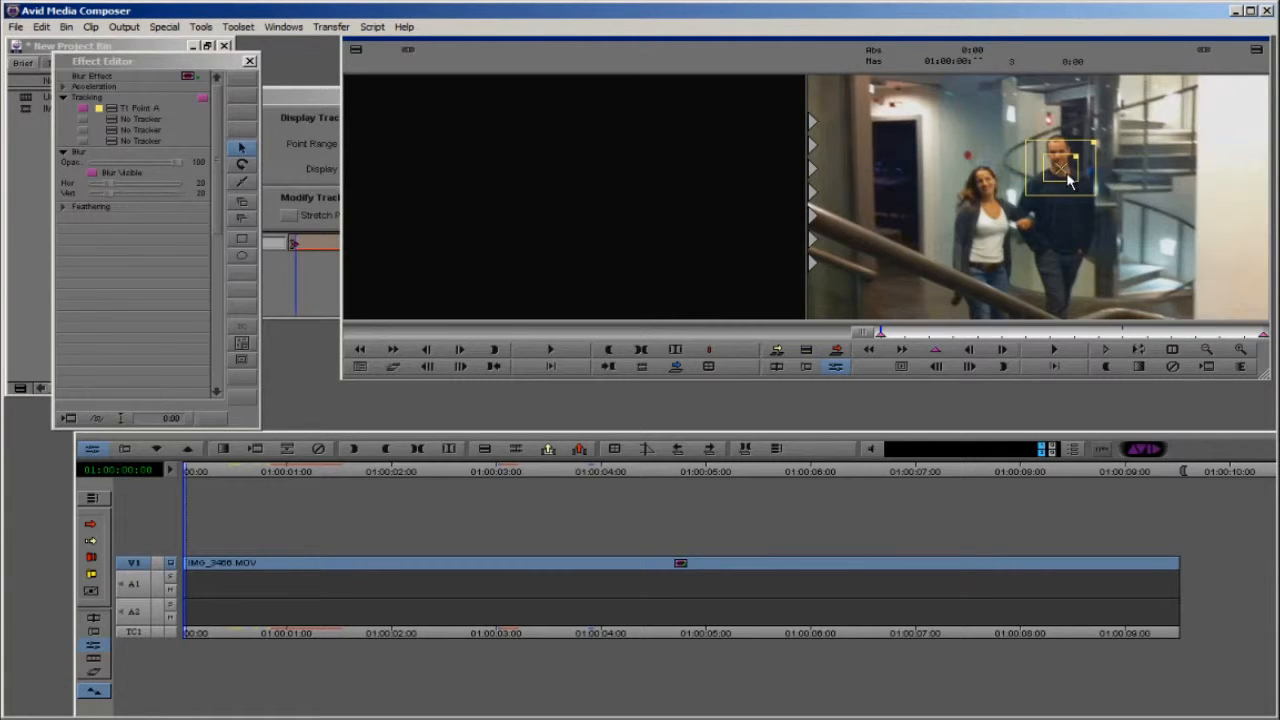
left_click_drag(1067, 174, 1065, 175)
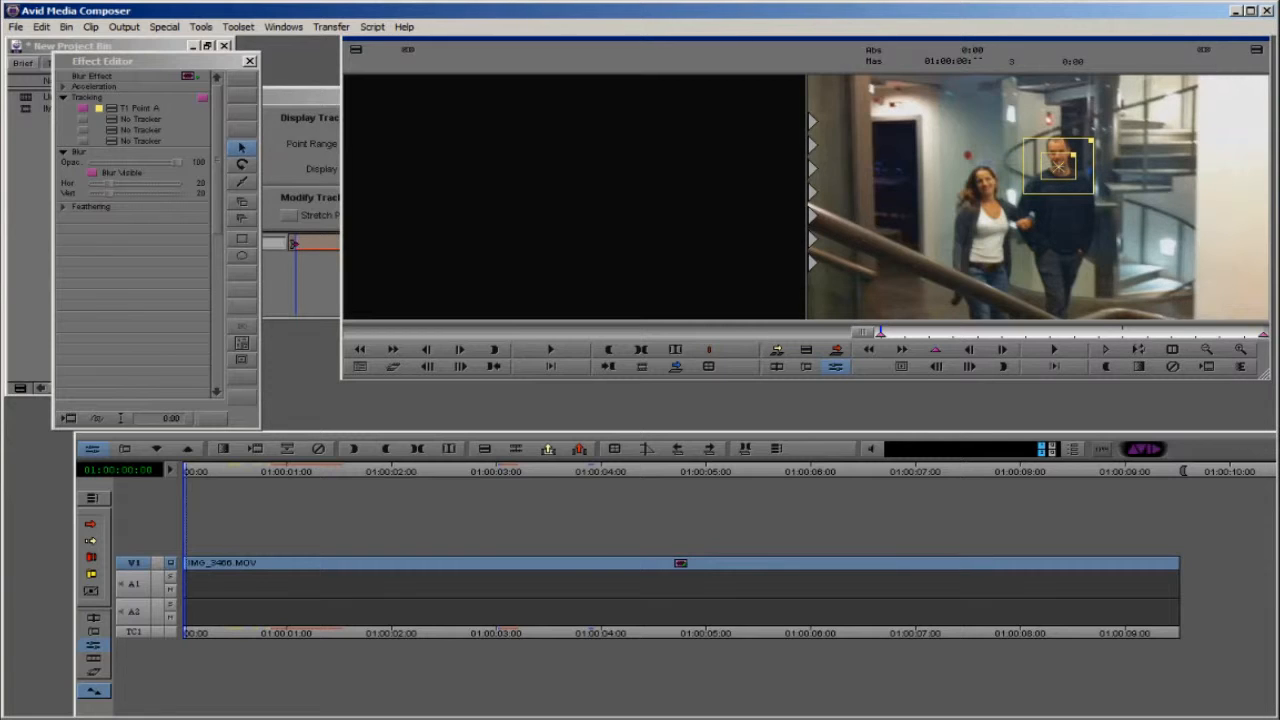
Step: Run the tracking of Point A from the clip's first frame to its end and close the Tracking Window
left_click(278, 100)
left_click_drag(278, 100, 456, 66)
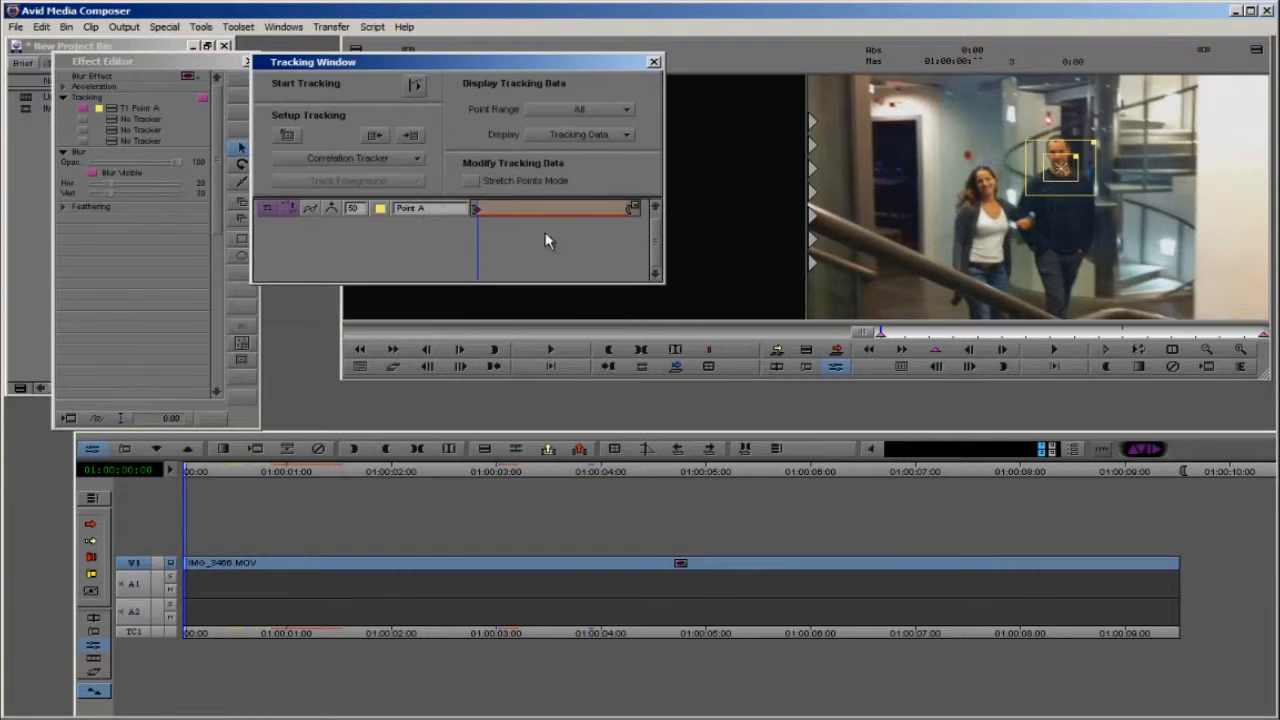
left_click(1060, 182)
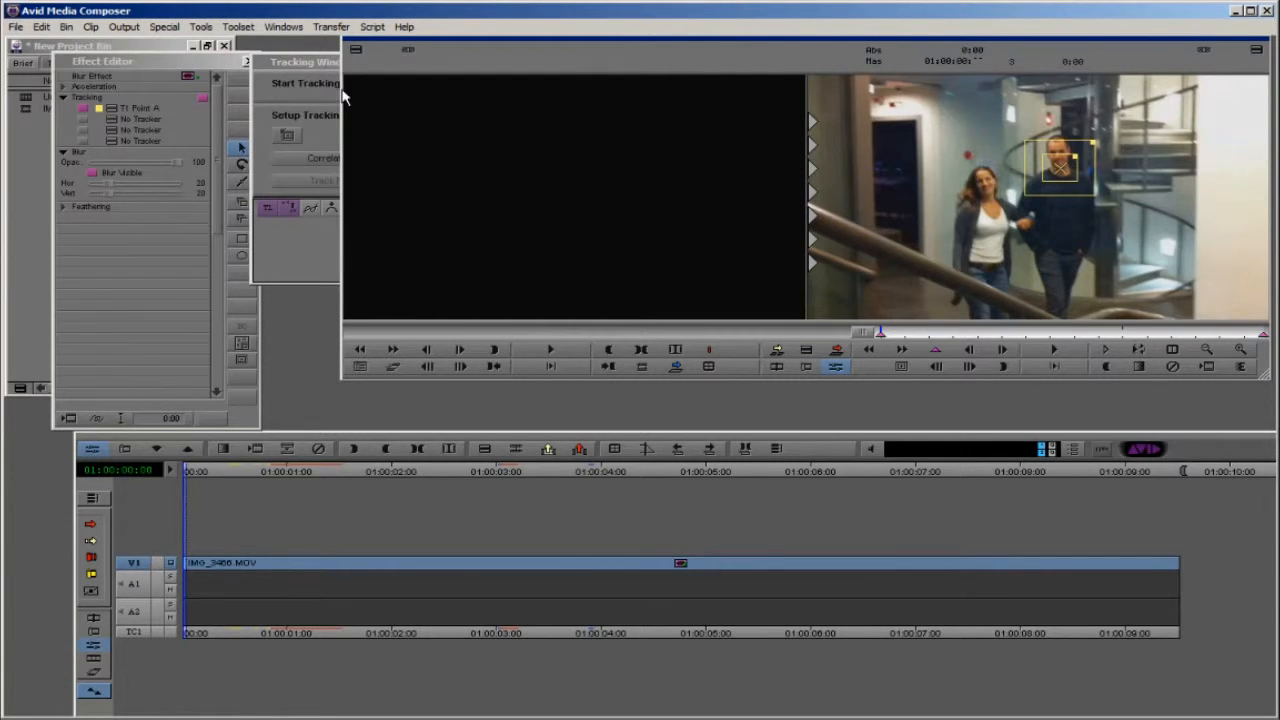
left_click(305, 64)
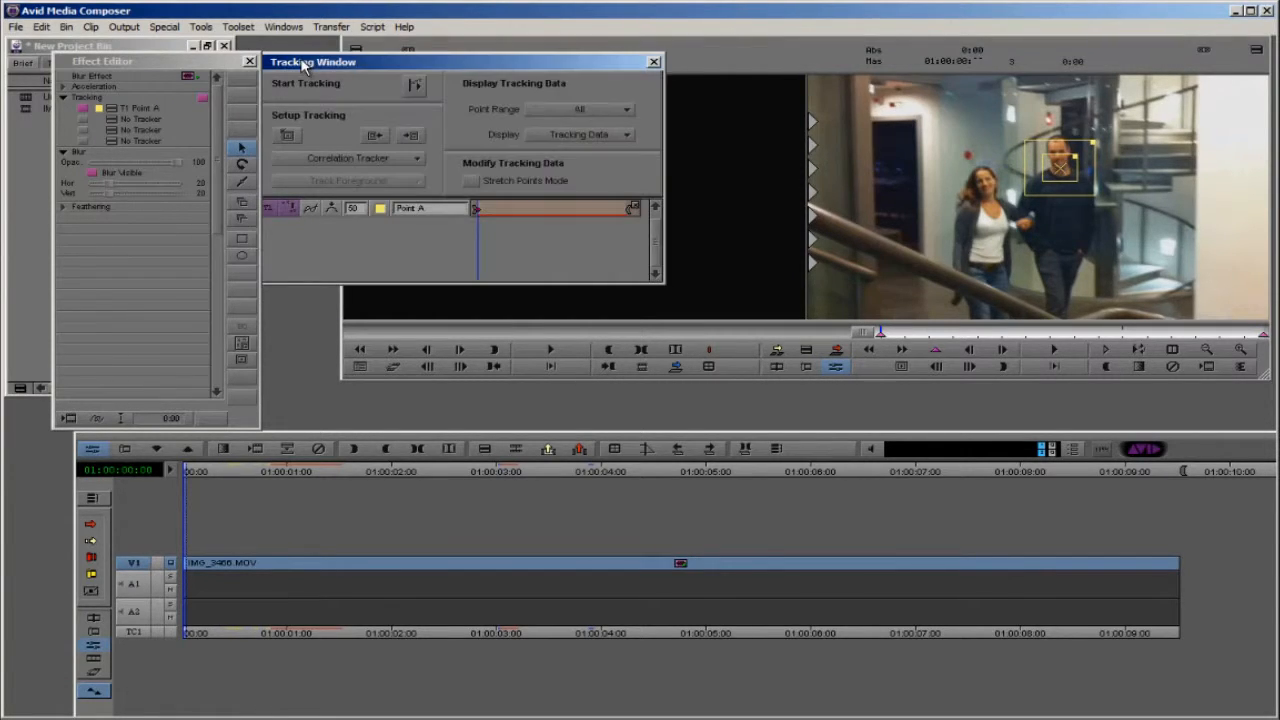
left_click(415, 88)
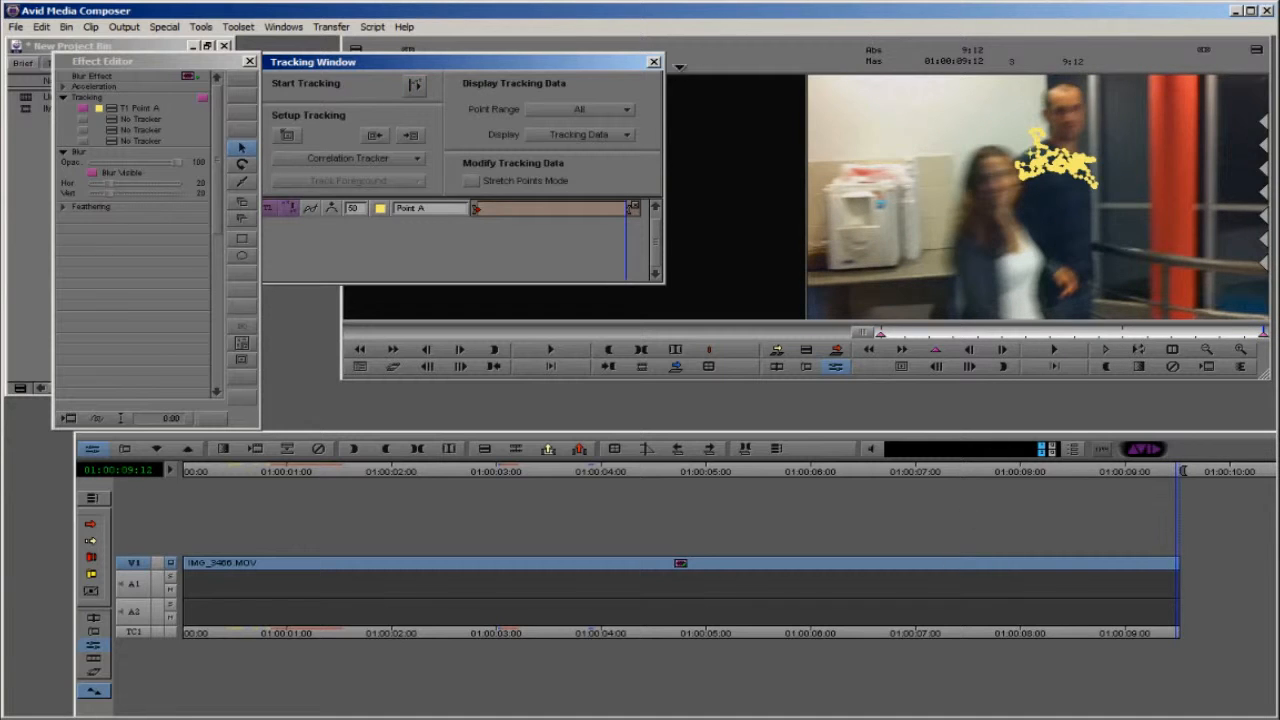
left_click(653, 63)
Step: Play the tracked clip from its start, and enlarge the blur oval around the man's head on the first frame
left_click_drag(1212, 336, 745, 351)
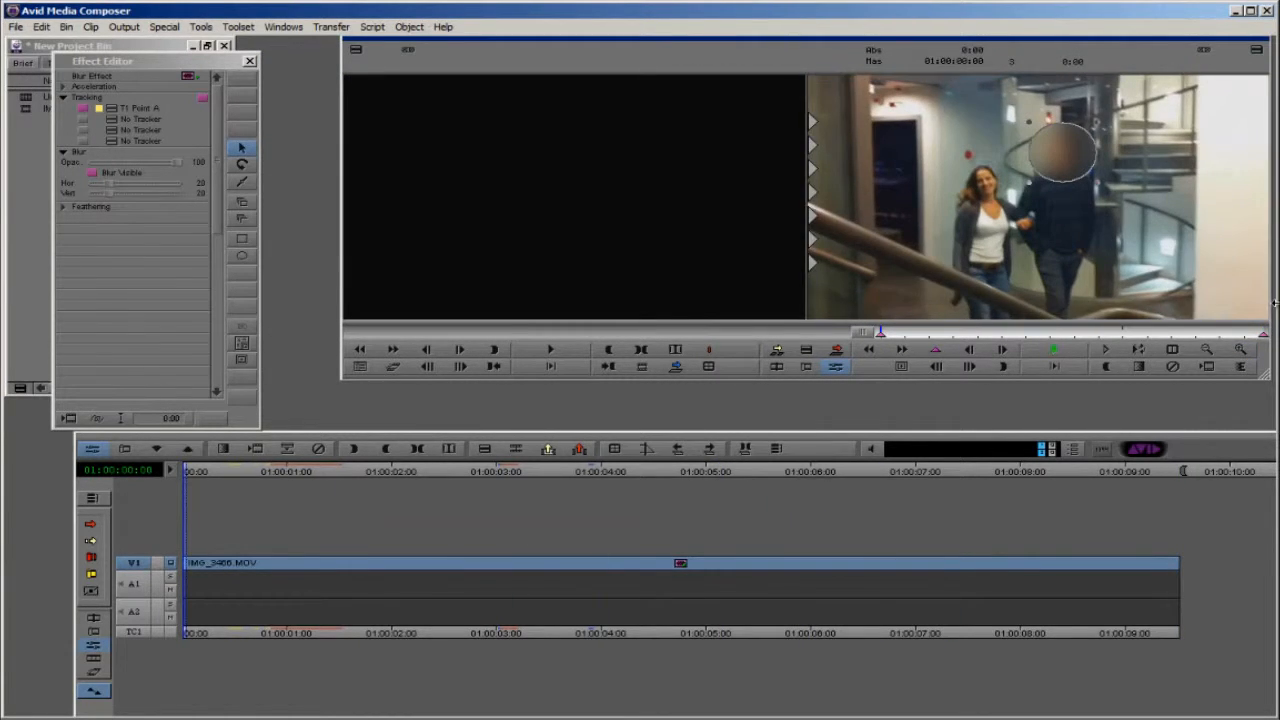
key("space")
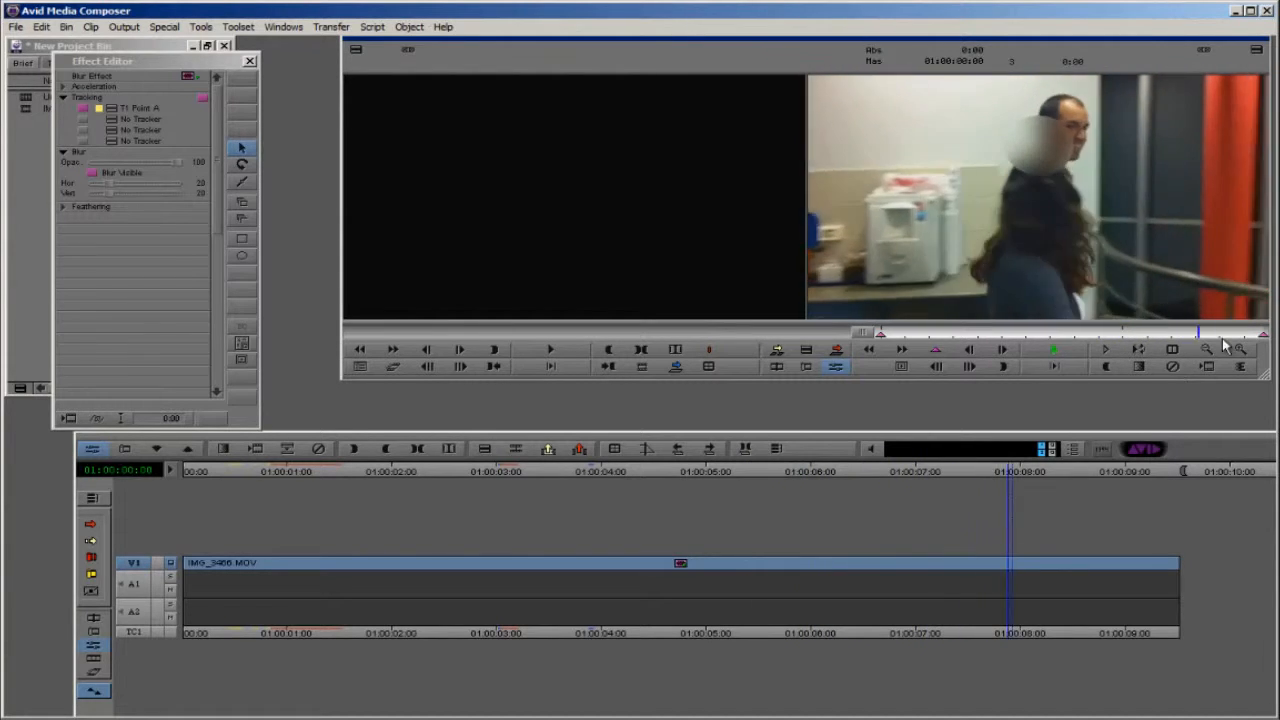
left_click_drag(1145, 332, 818, 335)
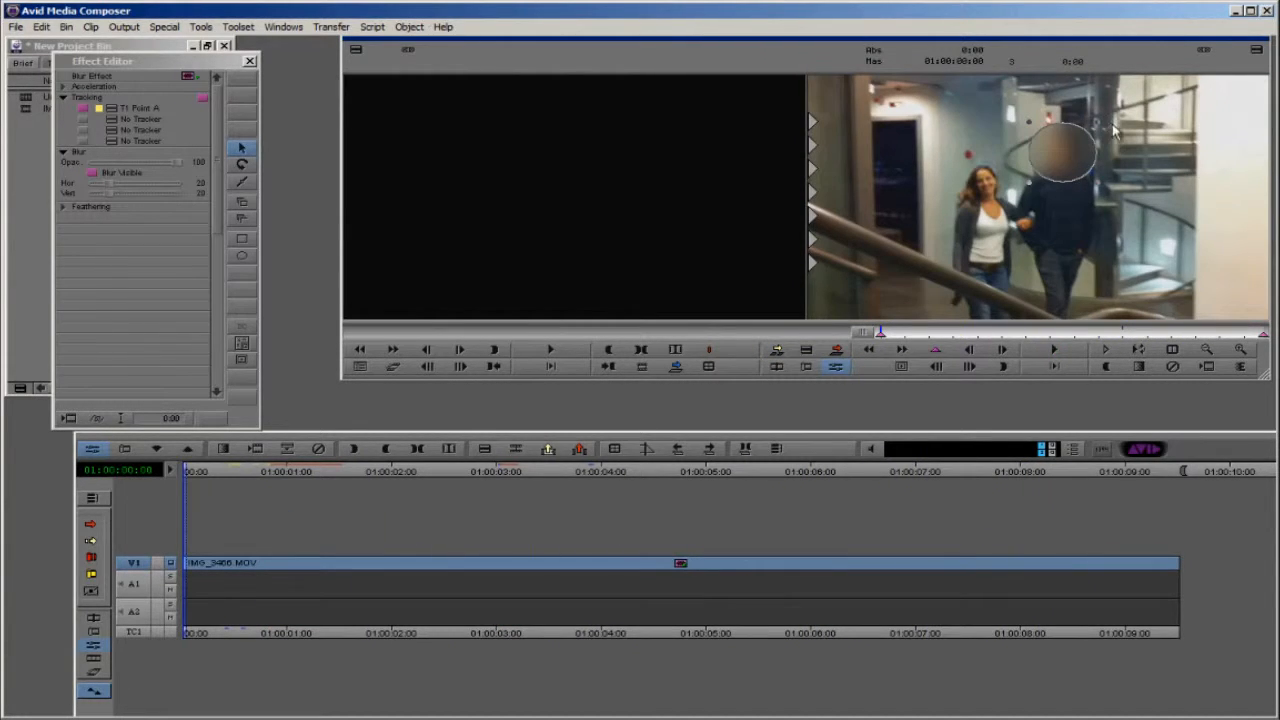
left_click_drag(1103, 123, 1112, 113)
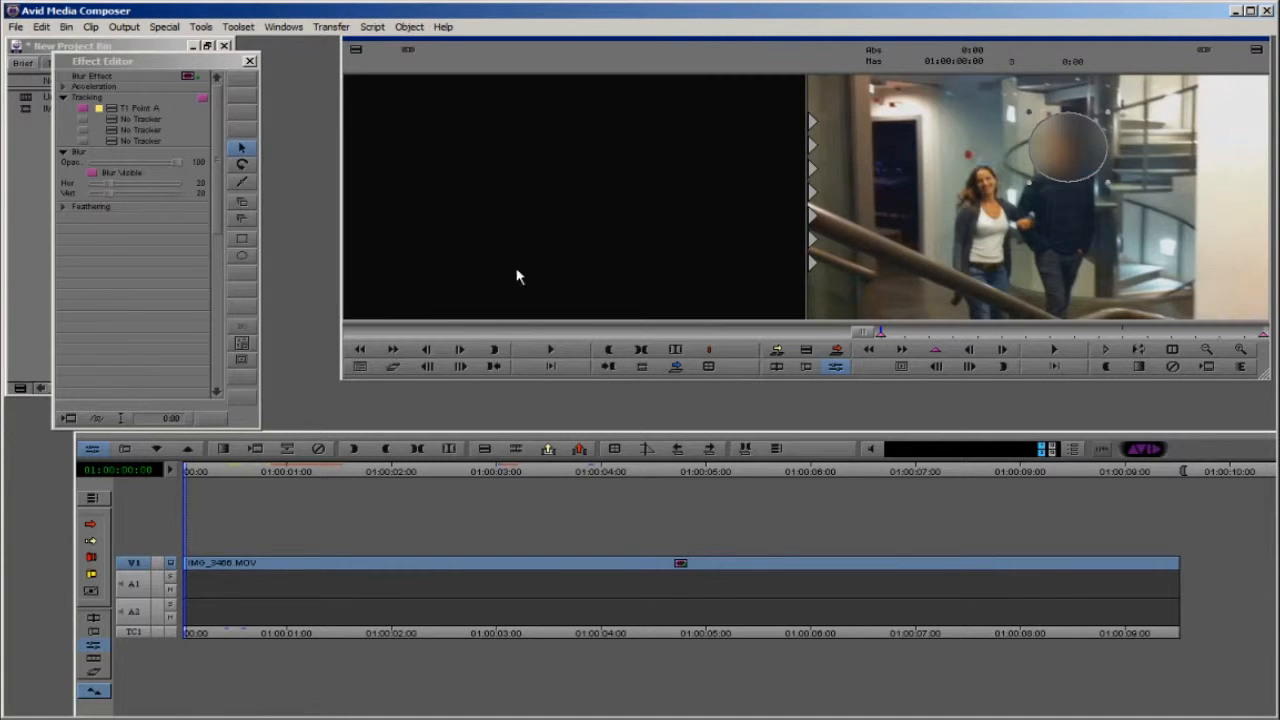
Step: Move the blur oval back over the man's head at 01:00:05:10
left_click_drag(892, 331, 1098, 334)
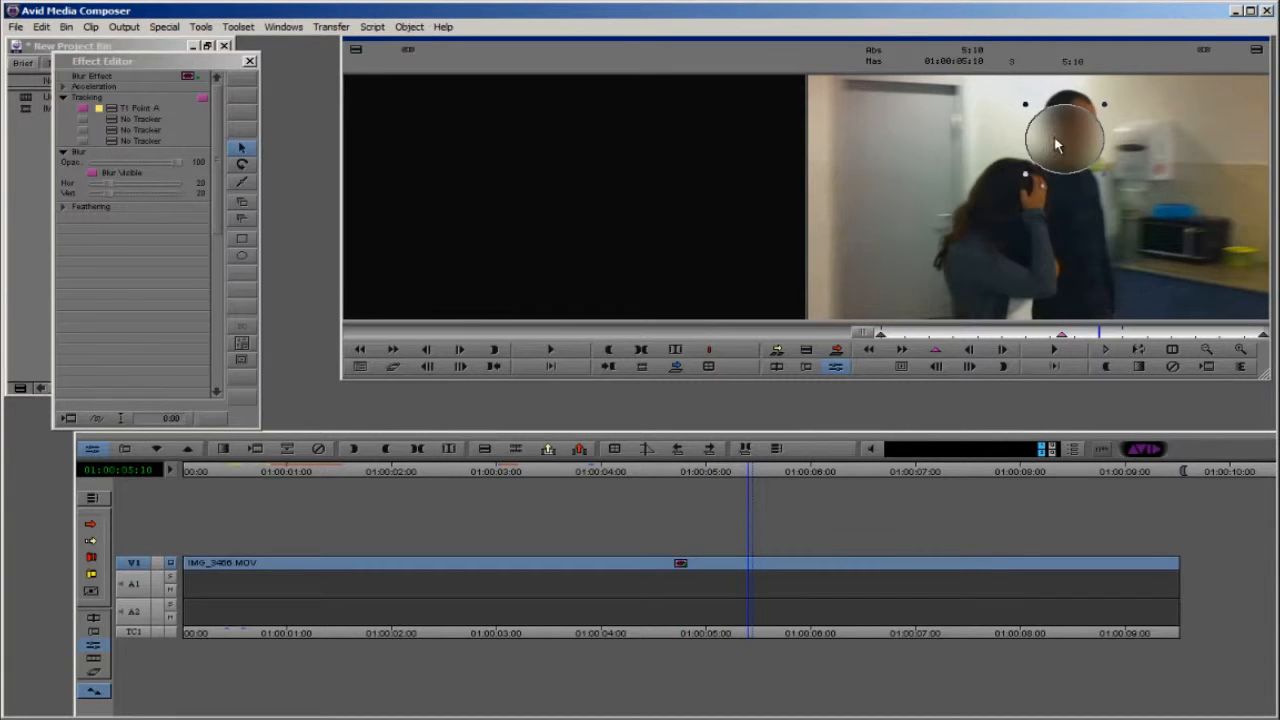
left_click_drag(1062, 145, 1070, 132)
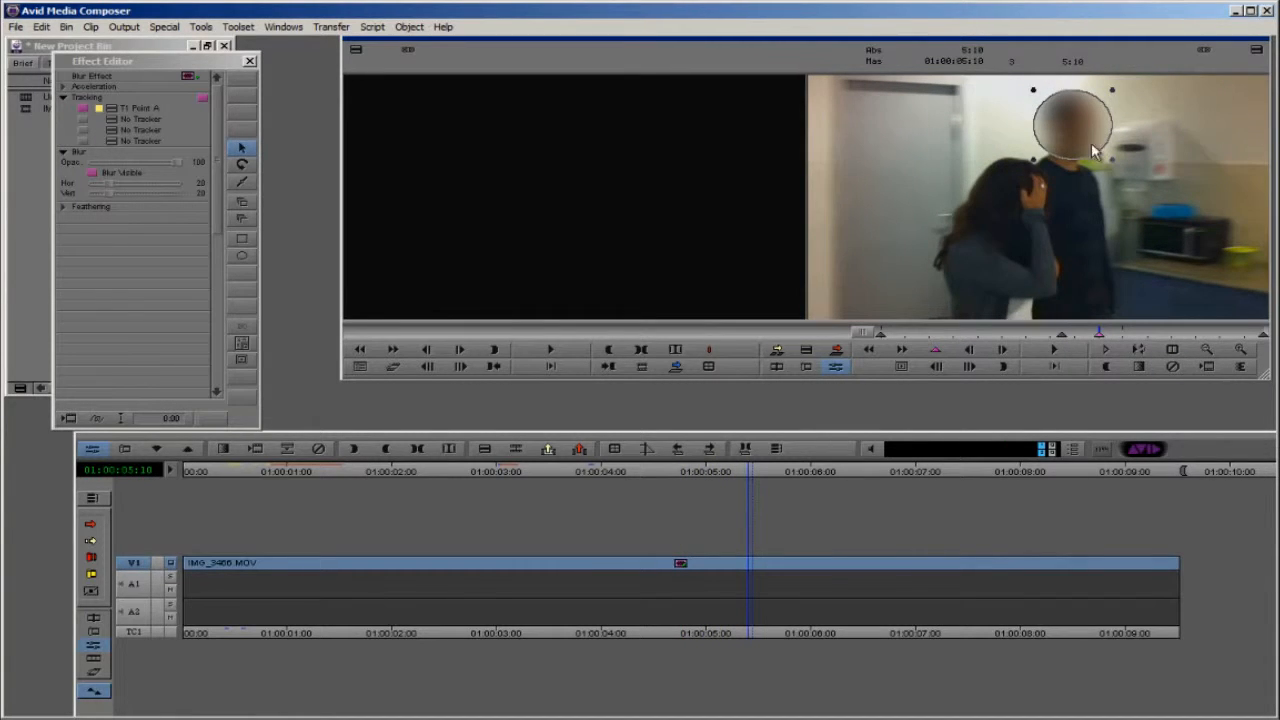
Step: Play the clip from the 01:00:04:12 keyframe, and recentre the blur oval on the man's head at 01:00:07:14
left_click(1064, 335)
key("space")
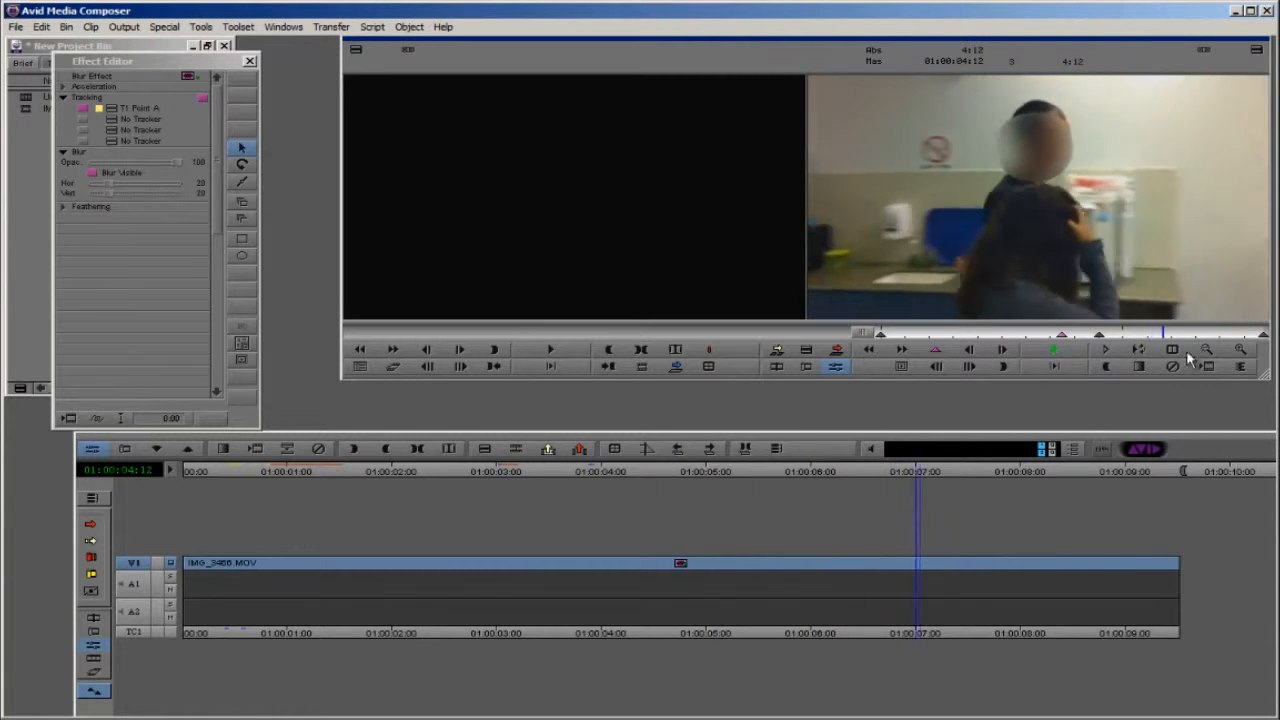
key("space")
mouse_move(1181, 338)
left_mouse_down()
mouse_move(1166, 337)
mouse_move(1187, 337)
left_mouse_up()
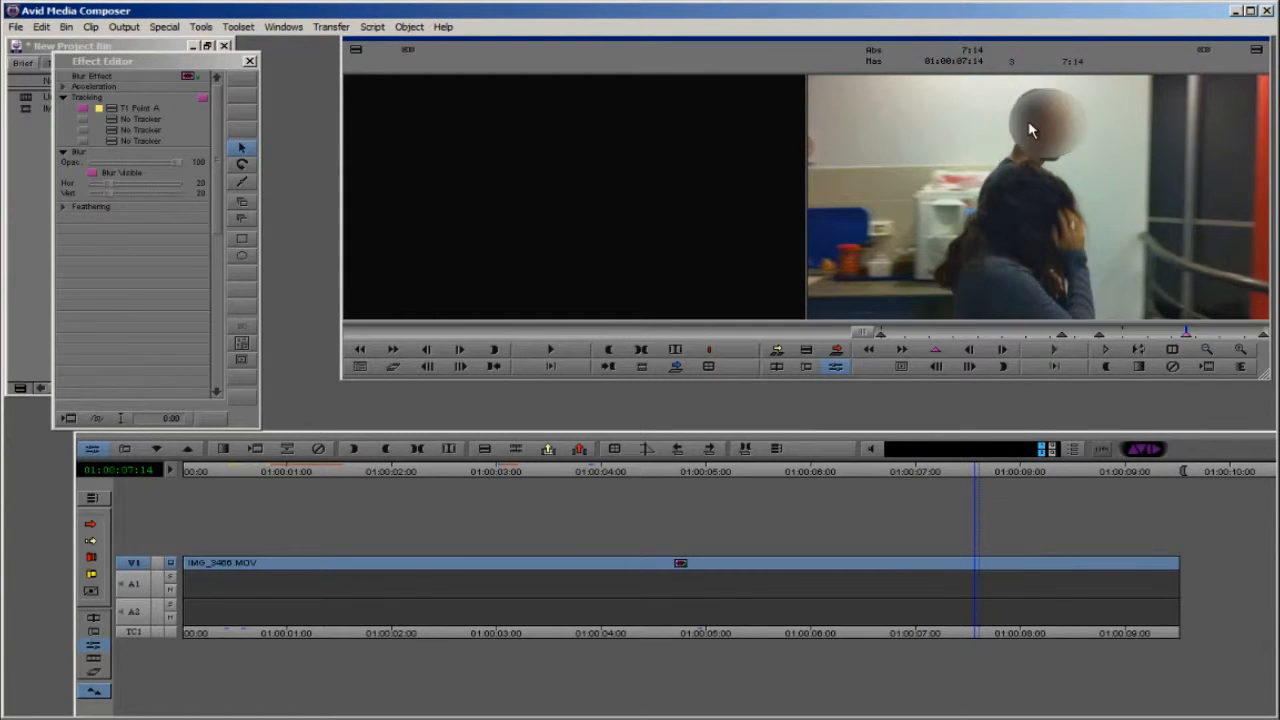
left_click_drag(1028, 121, 1047, 110)
Step: Reposition the blur oval over the man's head at the clip's end, 01:00:09:12
left_click_drag(1145, 333, 1268, 340)
left_click(1048, 150)
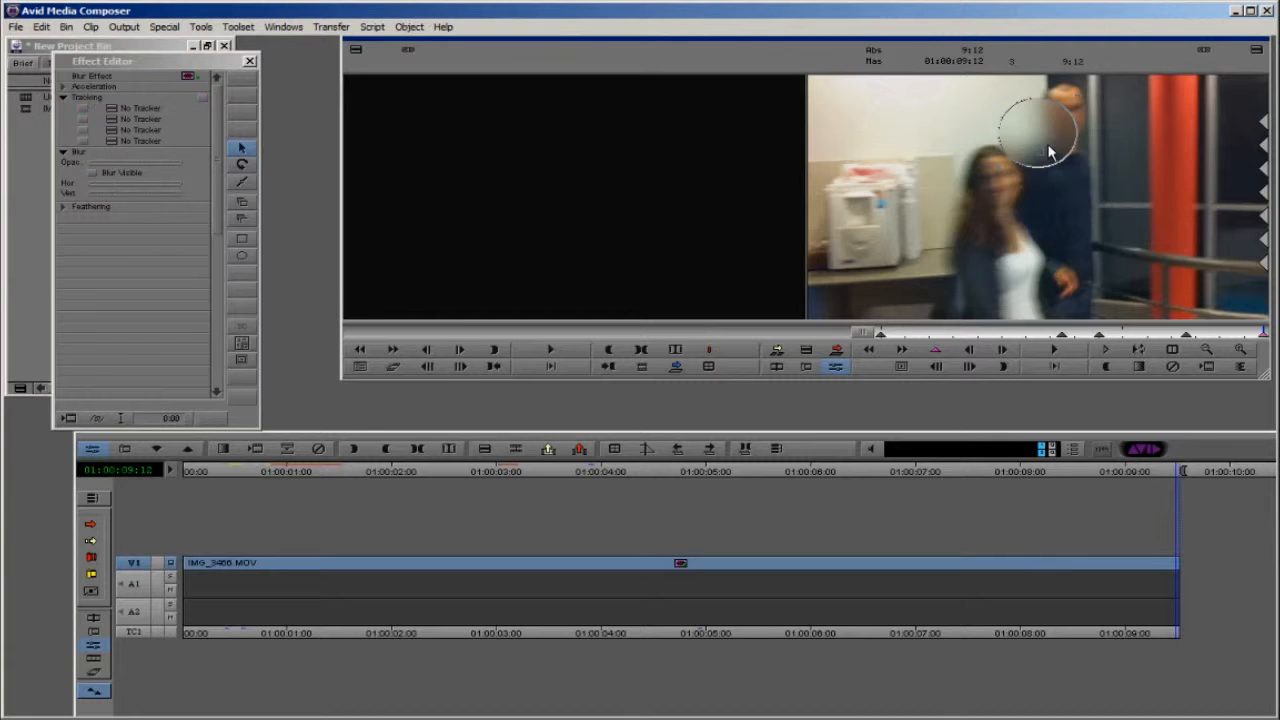
left_click(1049, 120)
Step: Return to the clip's first frame and select all of the blur keyframes
left_click(1192, 334)
left_click_drag(1192, 334, 929, 346)
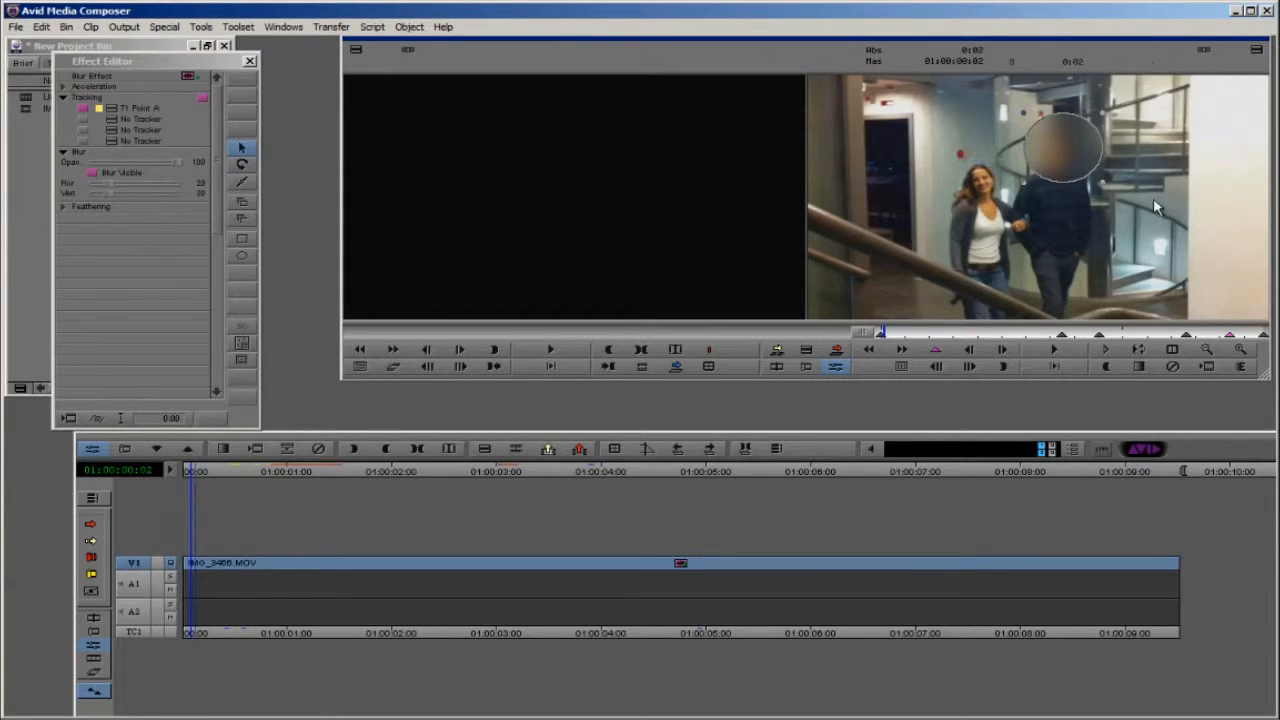
left_click(878, 336)
left_click(880, 336)
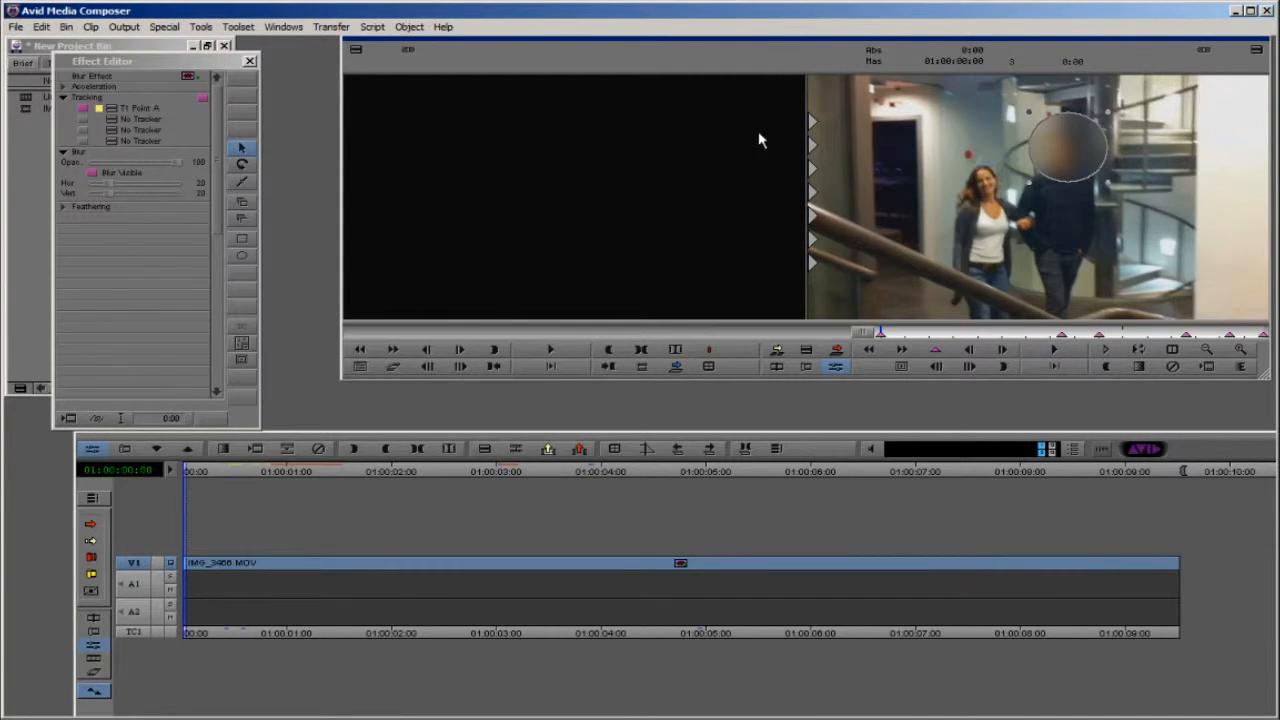
Step: Expand the Feathering parameters and reduce the blur strength, with horizontal blur at 2 and a somewhat higher vertical blur
left_click_drag(112, 70, 156, 55)
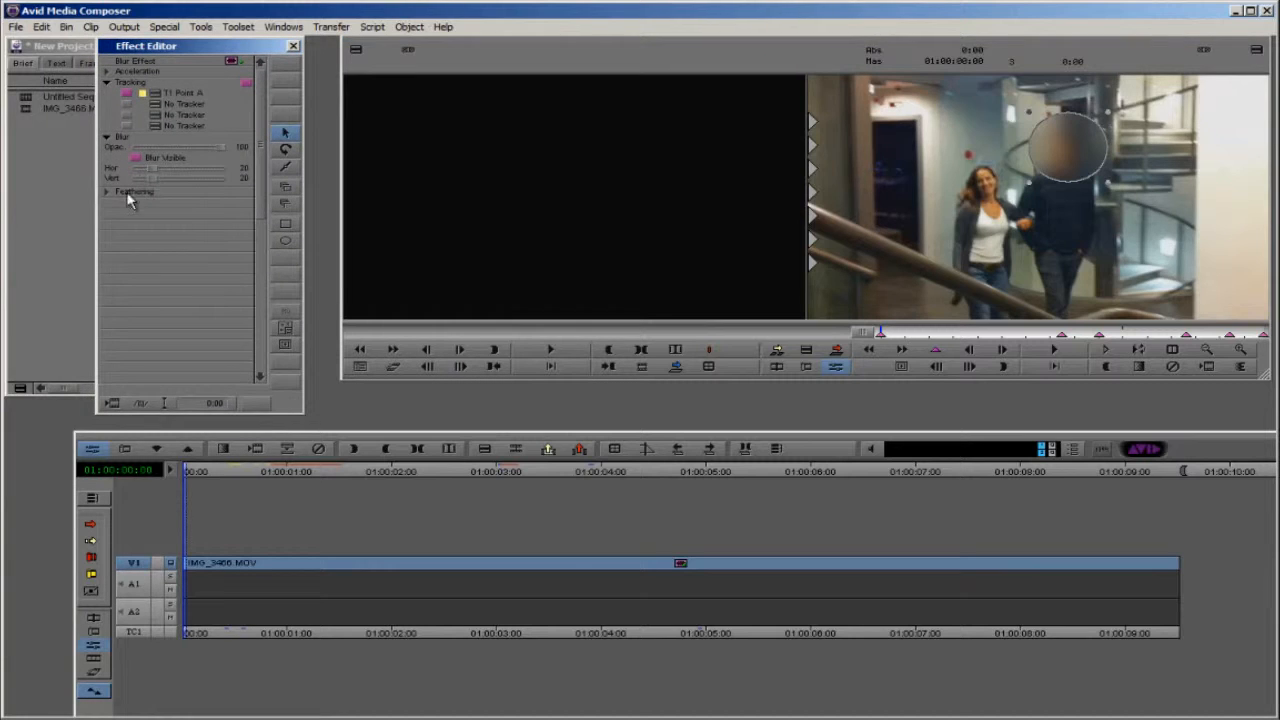
left_click(107, 192)
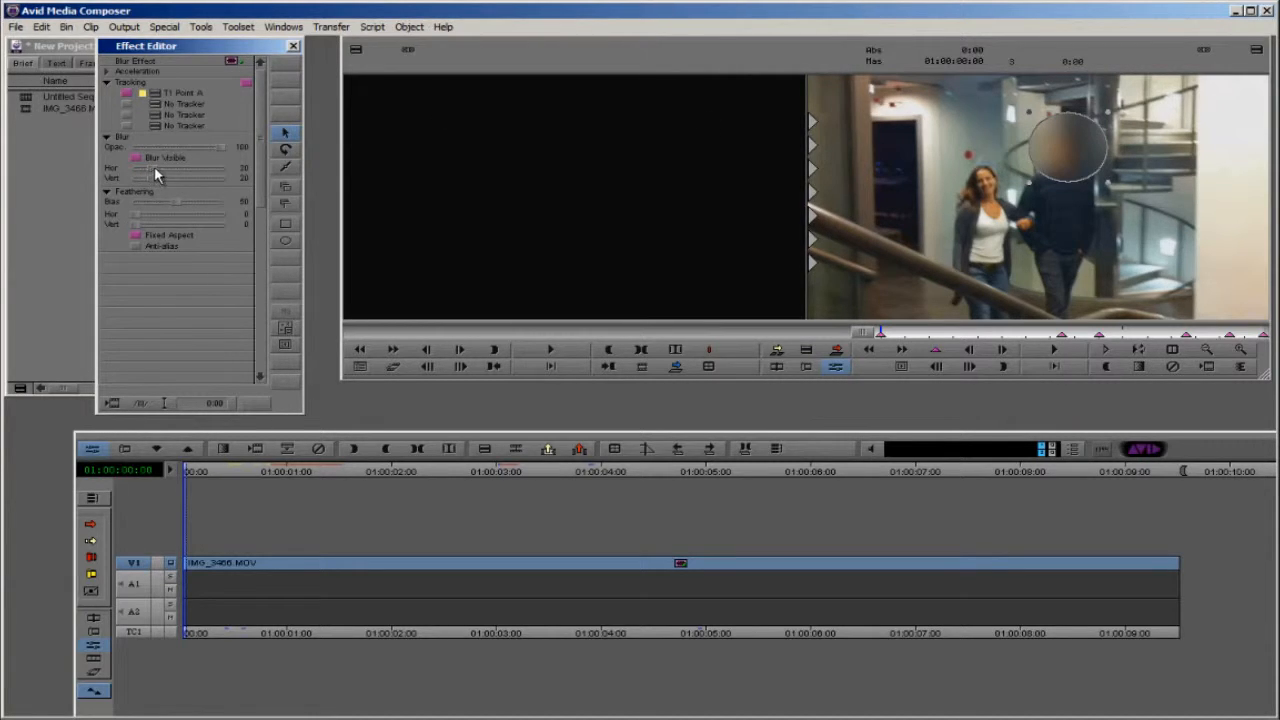
mouse_move(154, 166)
left_mouse_down()
mouse_move(171, 166)
mouse_move(145, 168)
mouse_move(148, 184)
left_mouse_up()
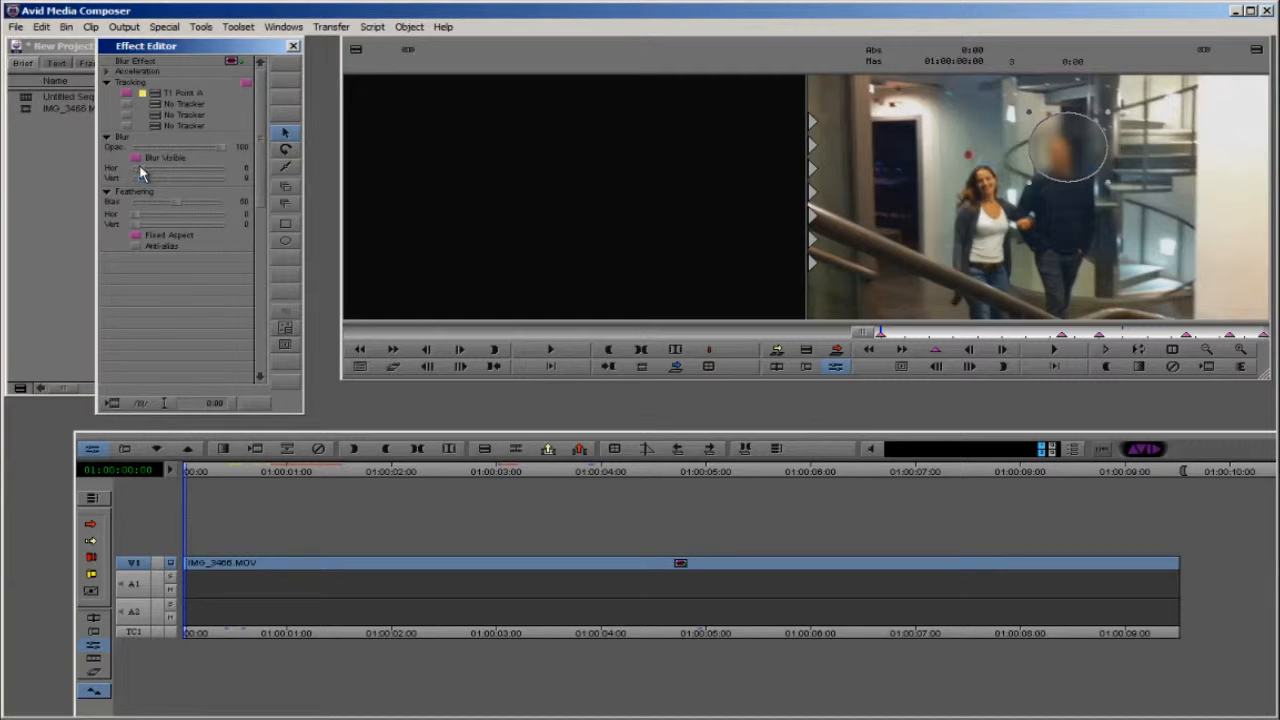
left_click_drag(143, 168, 138, 167)
Step: Turn off Fixed Aspect for the feathering and set horizontal feathering to 6 with a larger vertical value
left_click_drag(136, 216, 149, 217)
left_click(136, 236)
left_click_drag(176, 214, 150, 219)
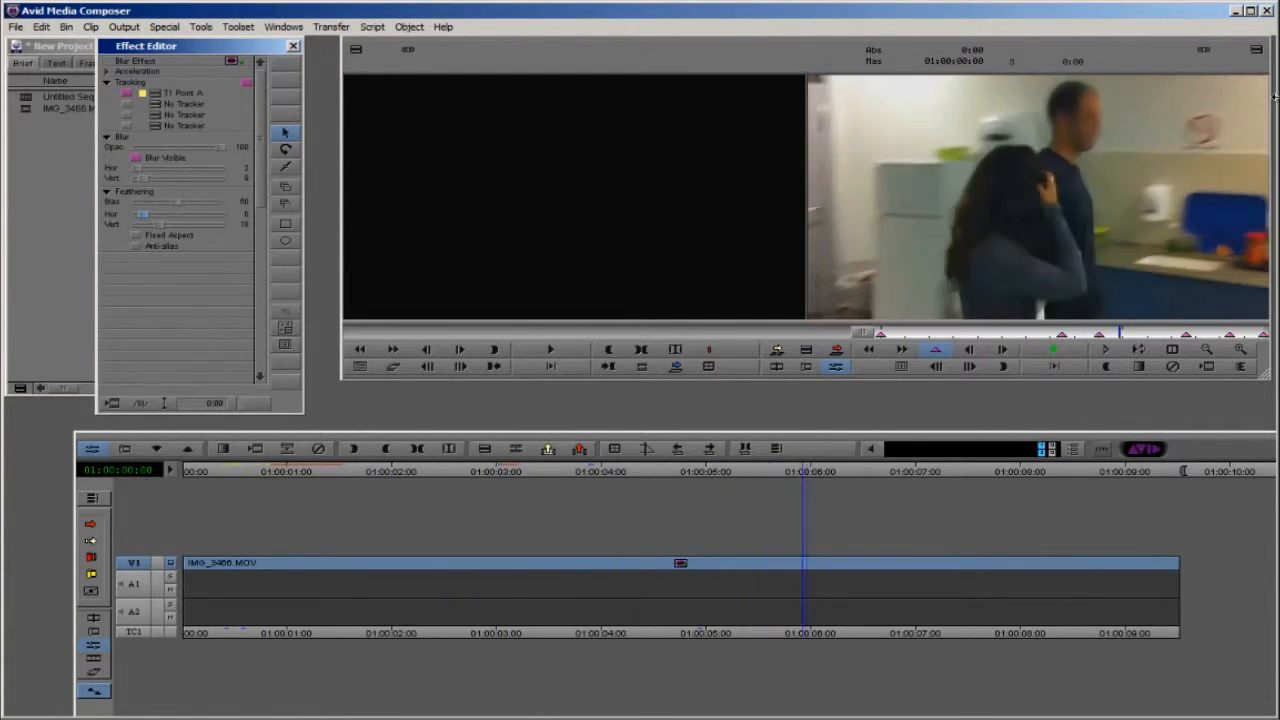
Step: Check the softened blur around 01:00:07:00 and raise the feathering Bias to 76
key("space")
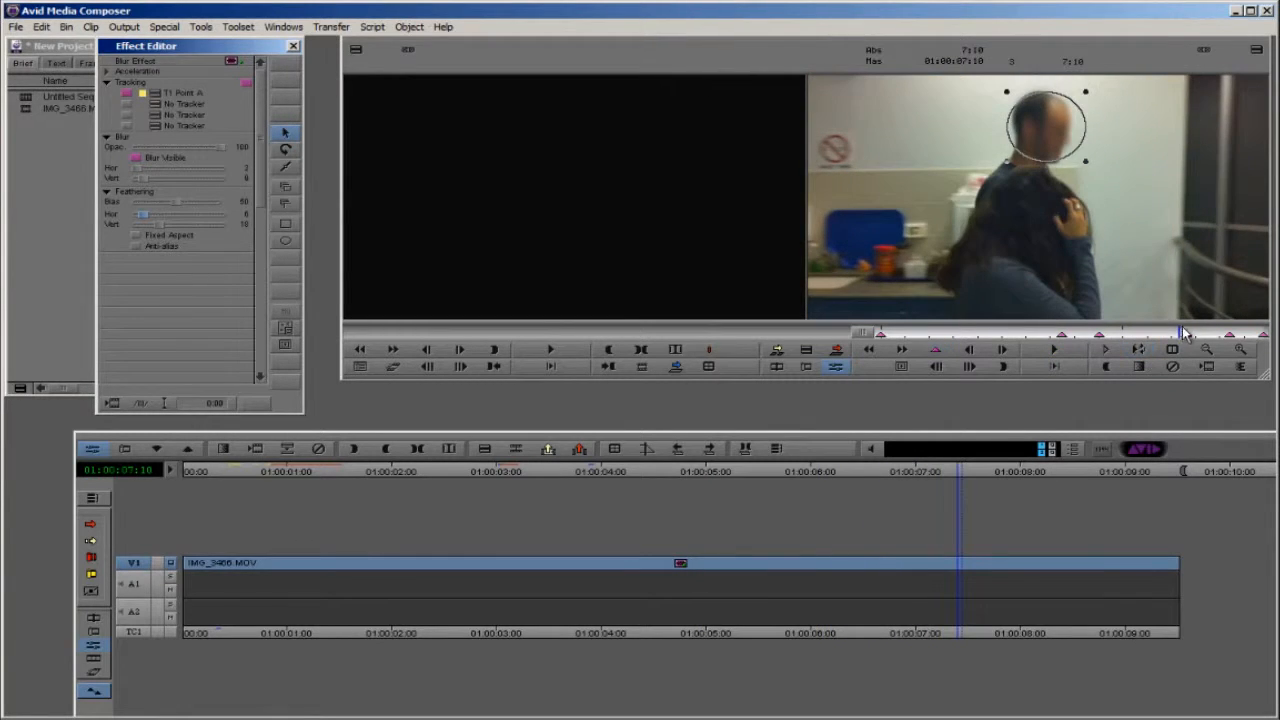
left_click_drag(1185, 333, 1158, 333)
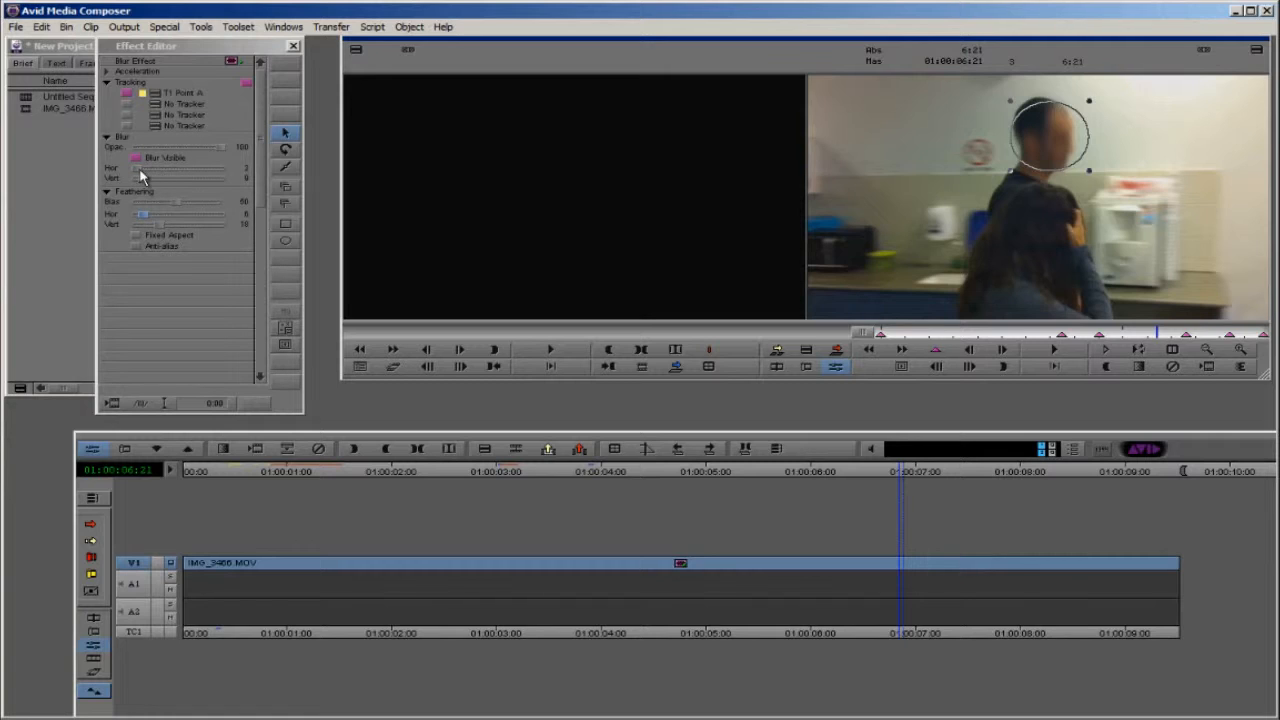
left_click_drag(176, 202, 184, 208)
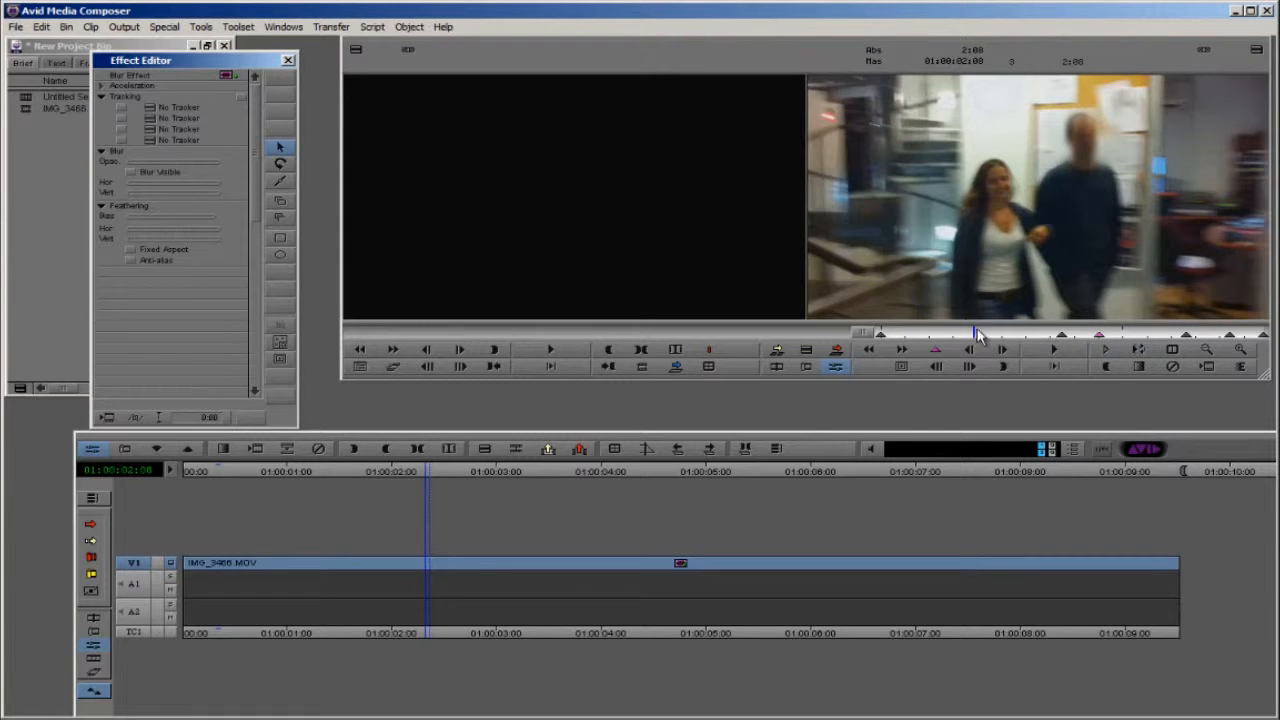
Step: At 01:00:04:12, set the oval's horizontal feathering to 0, vertical feathering to 1 and vertical blur to 11
left_click(1089, 148)
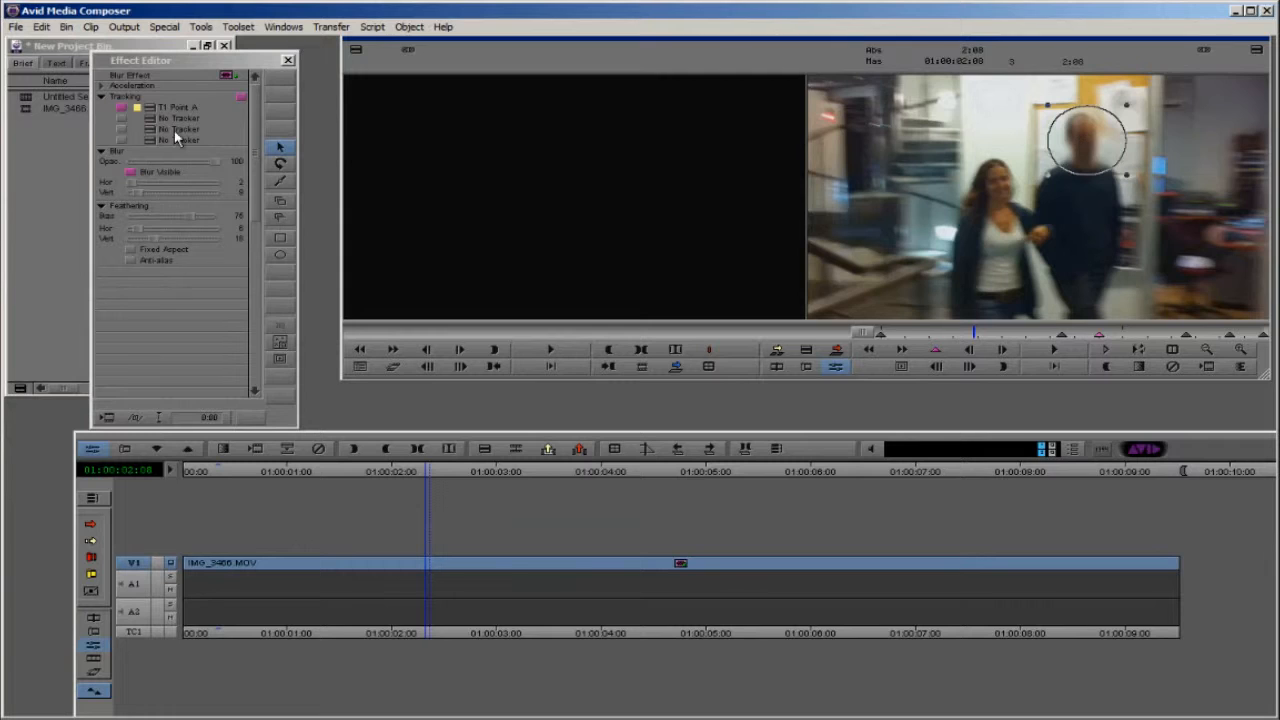
left_click(1064, 335)
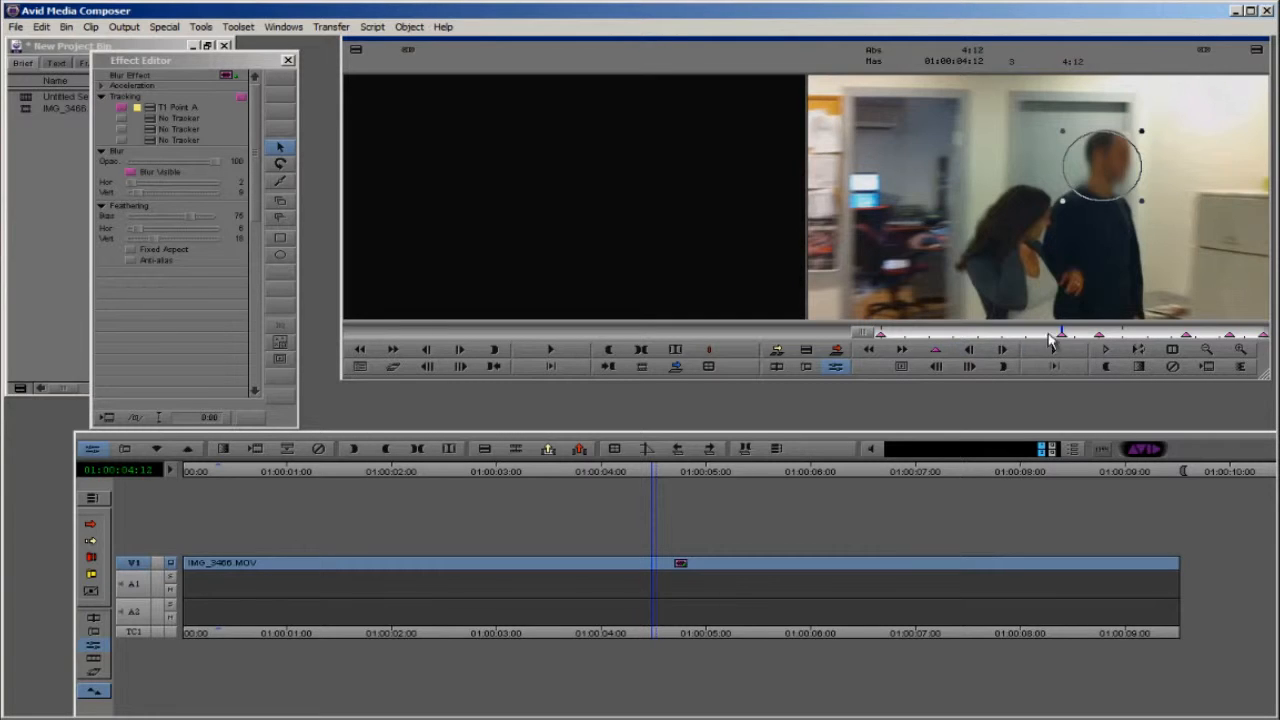
mouse_move(145, 229)
left_mouse_down()
mouse_move(165, 229)
mouse_move(122, 240)
mouse_move(135, 232)
left_mouse_up()
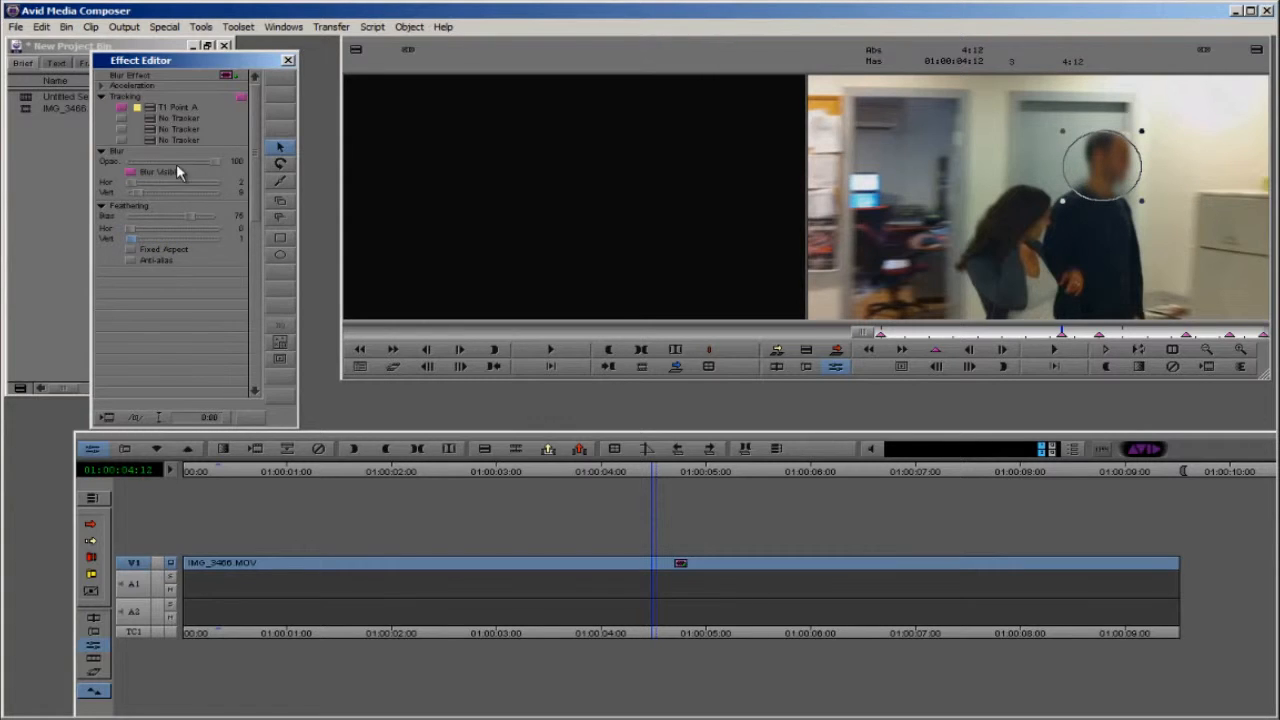
left_click_drag(136, 181, 143, 195)
Step: Enlarge the blur oval around the man's head and play the clip from the beginning
left_click_drag(1144, 136, 1156, 122)
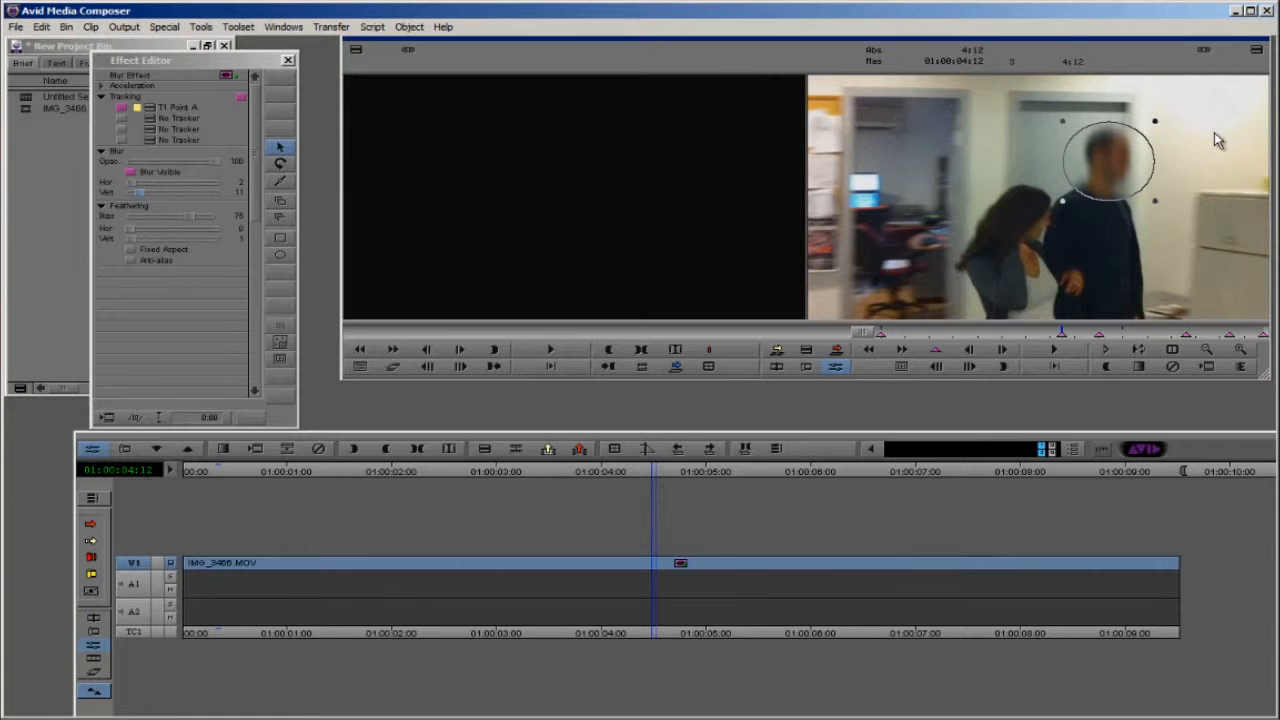
left_click(888, 335)
key("space")
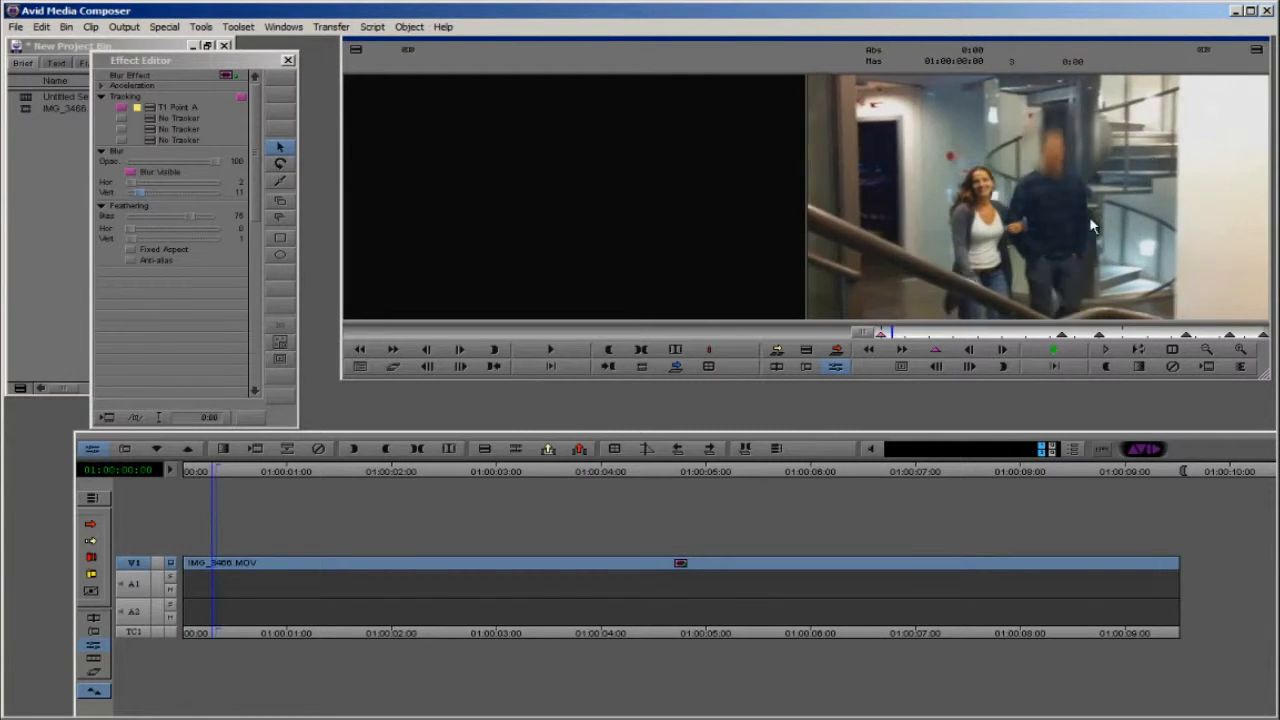
Step: On the first frame, increase the horizontal feathering, recentre the oval on the man's head and leave effect editing
left_click(873, 335)
left_click(1210, 217)
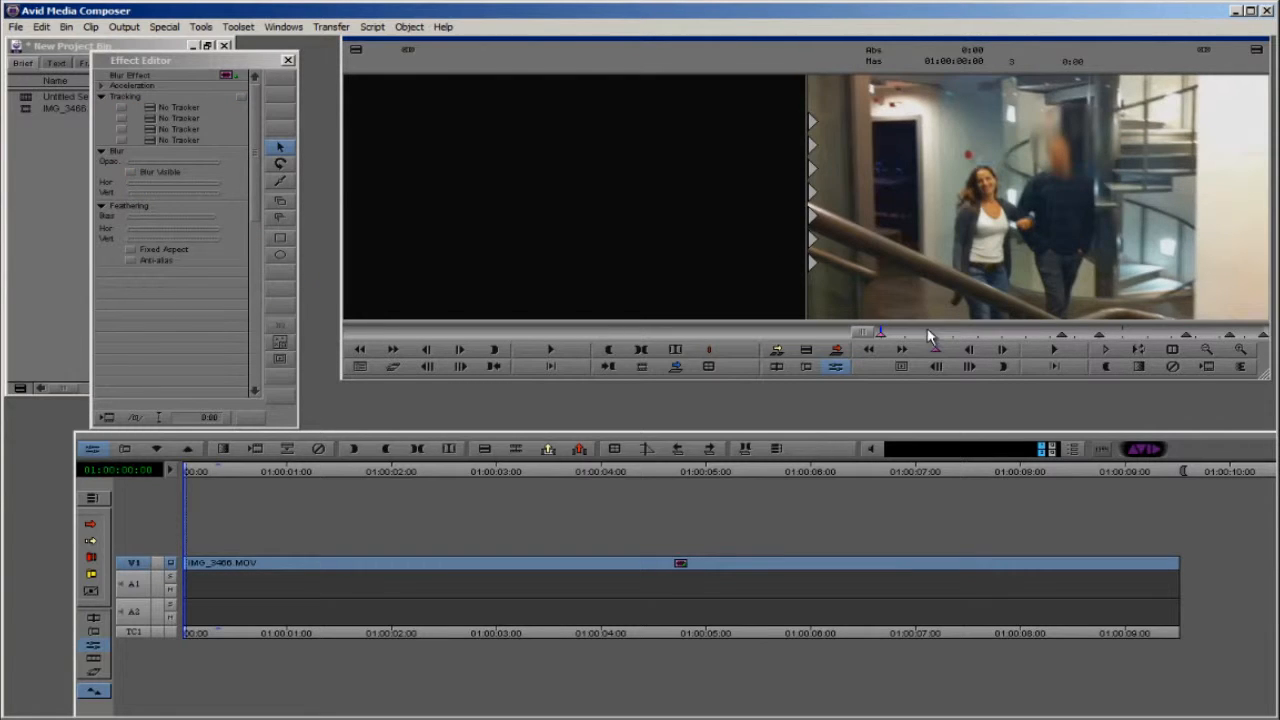
left_click(880, 336)
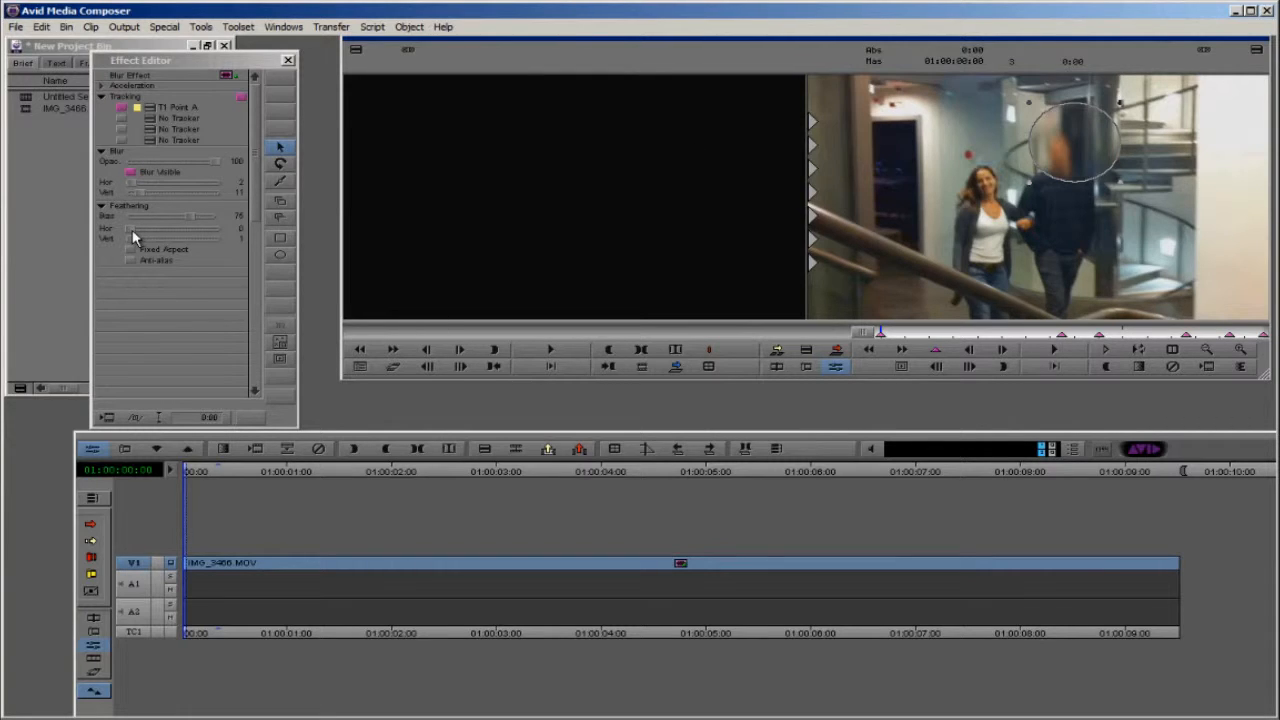
left_click_drag(135, 229, 161, 227)
left_click(1182, 230)
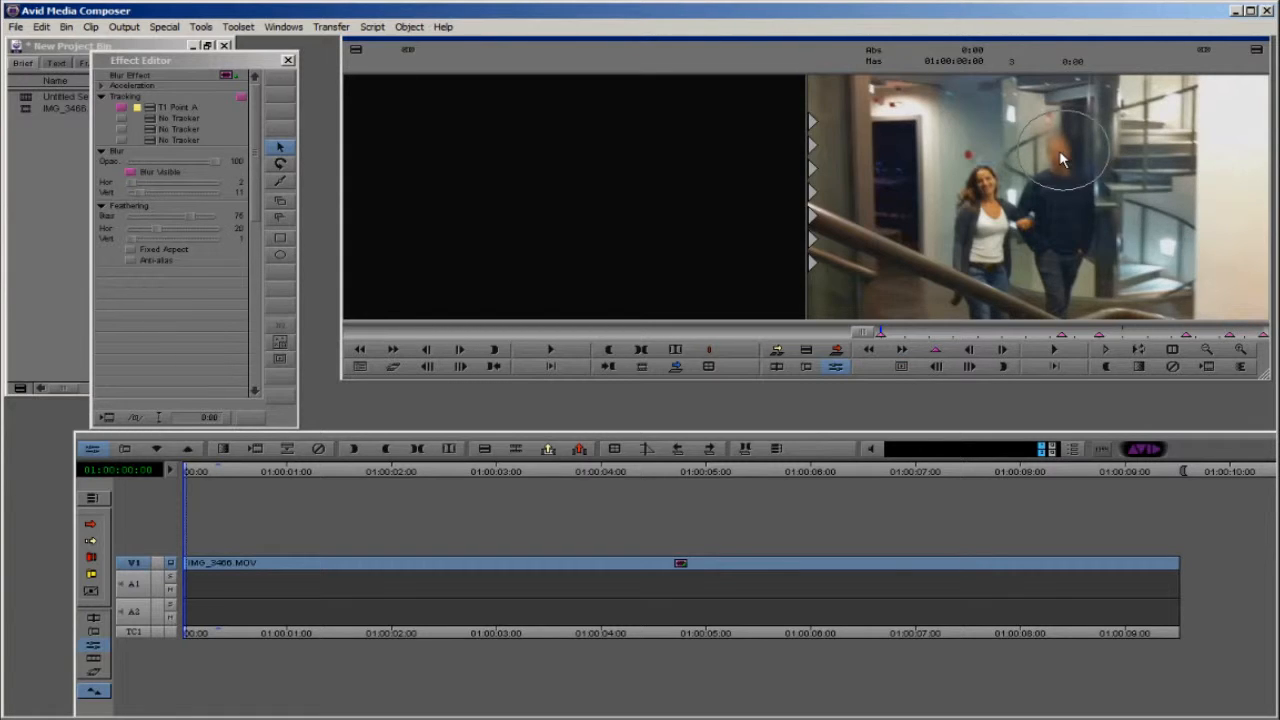
left_click(474, 643)
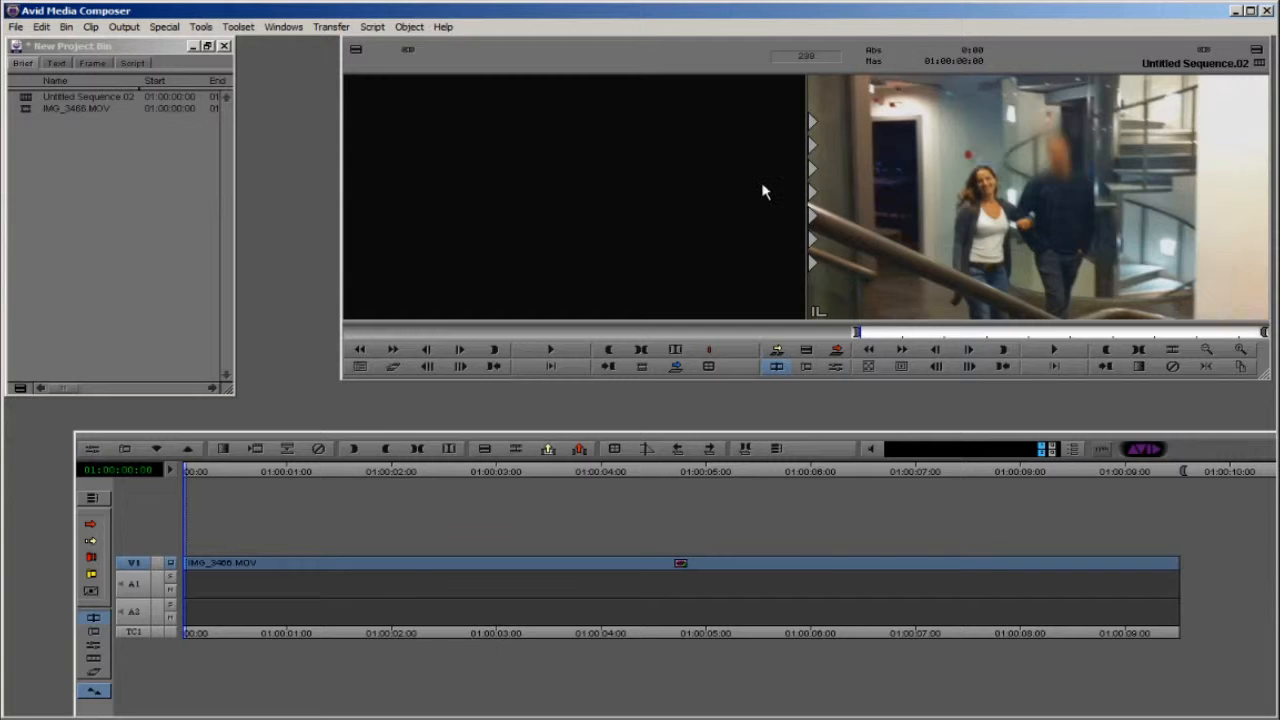
Step: Play the blurred clip through to the end and inspect the Blur Effect's Tracking parameters at 01:00:02:22
left_click(869, 367)
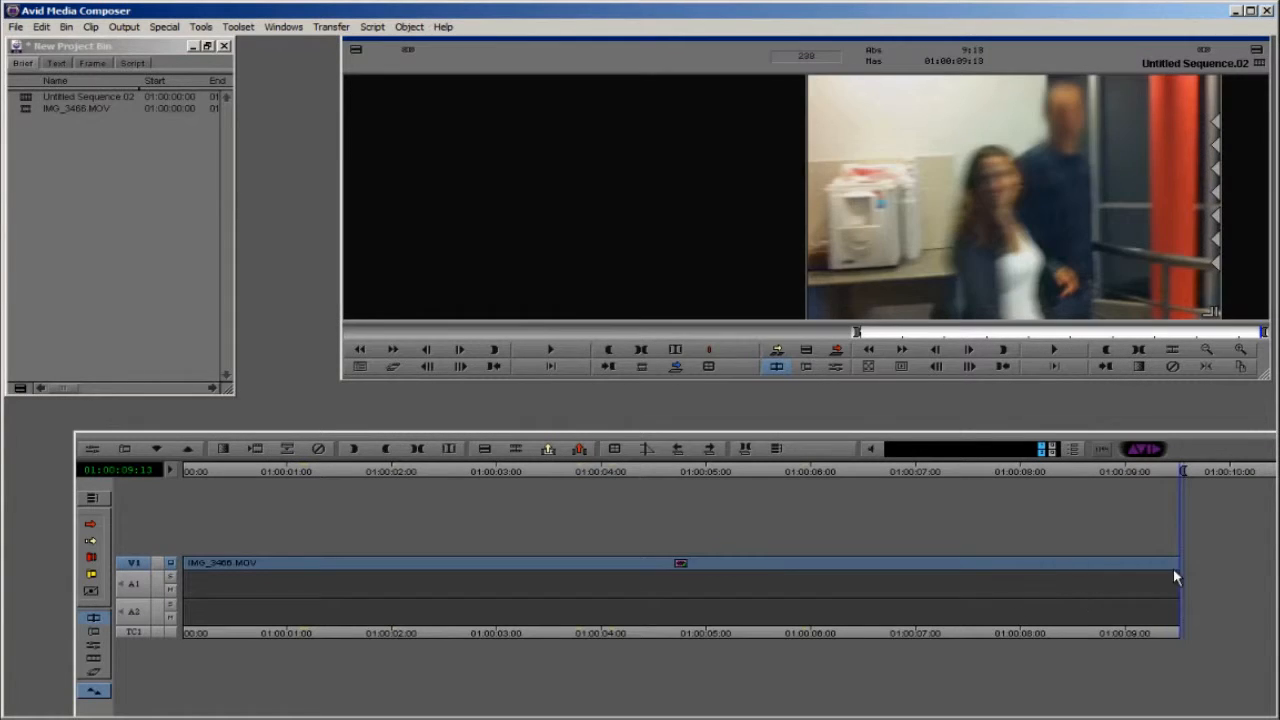
left_click_drag(1176, 576, 485, 576)
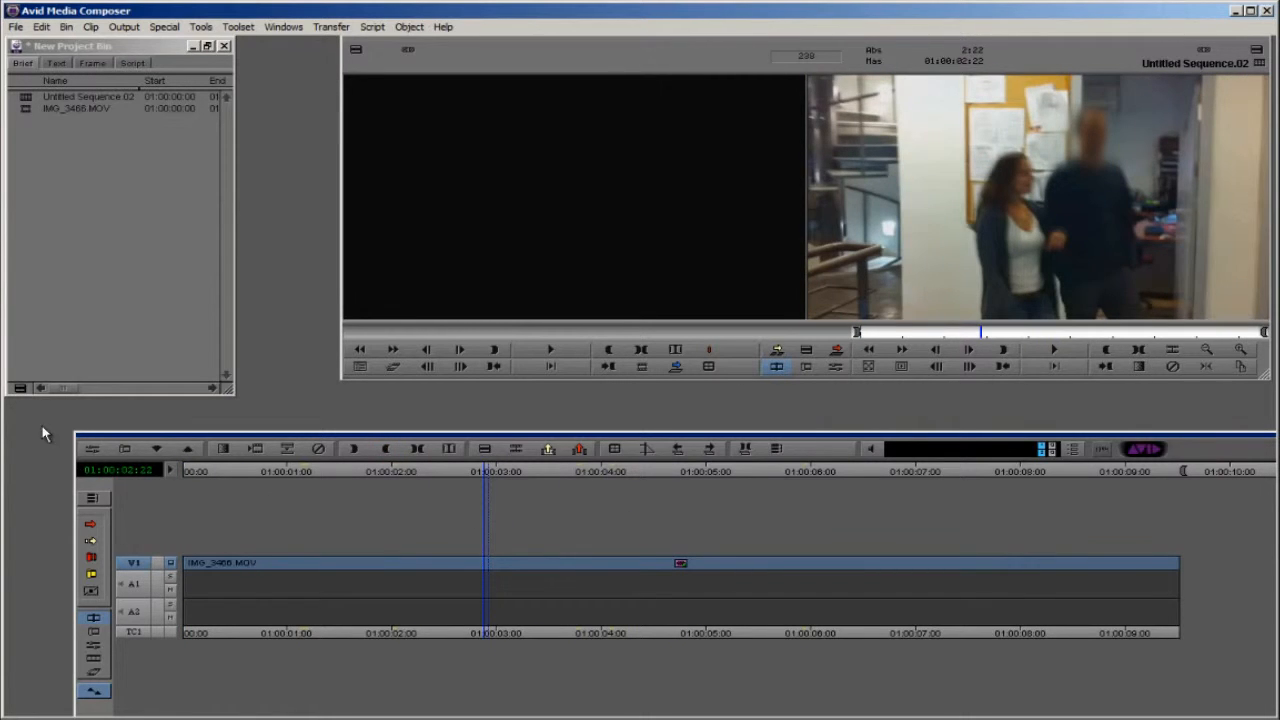
left_click(91, 448)
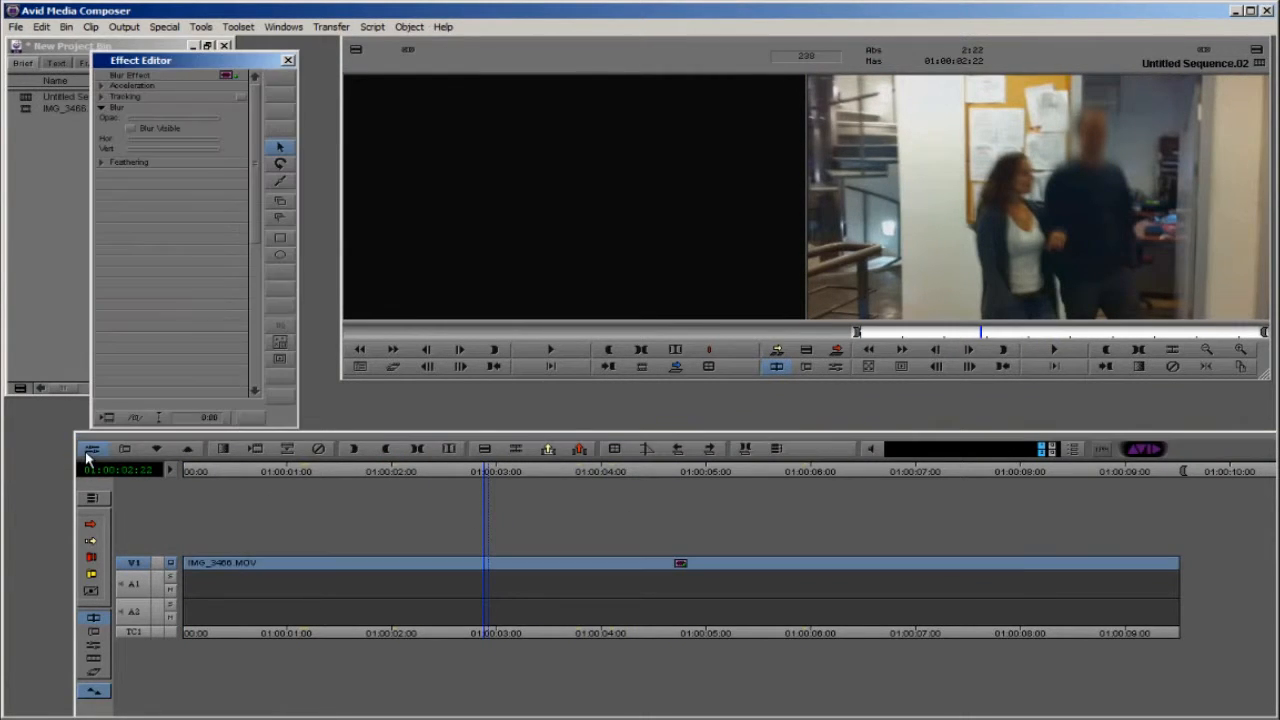
left_click(102, 97)
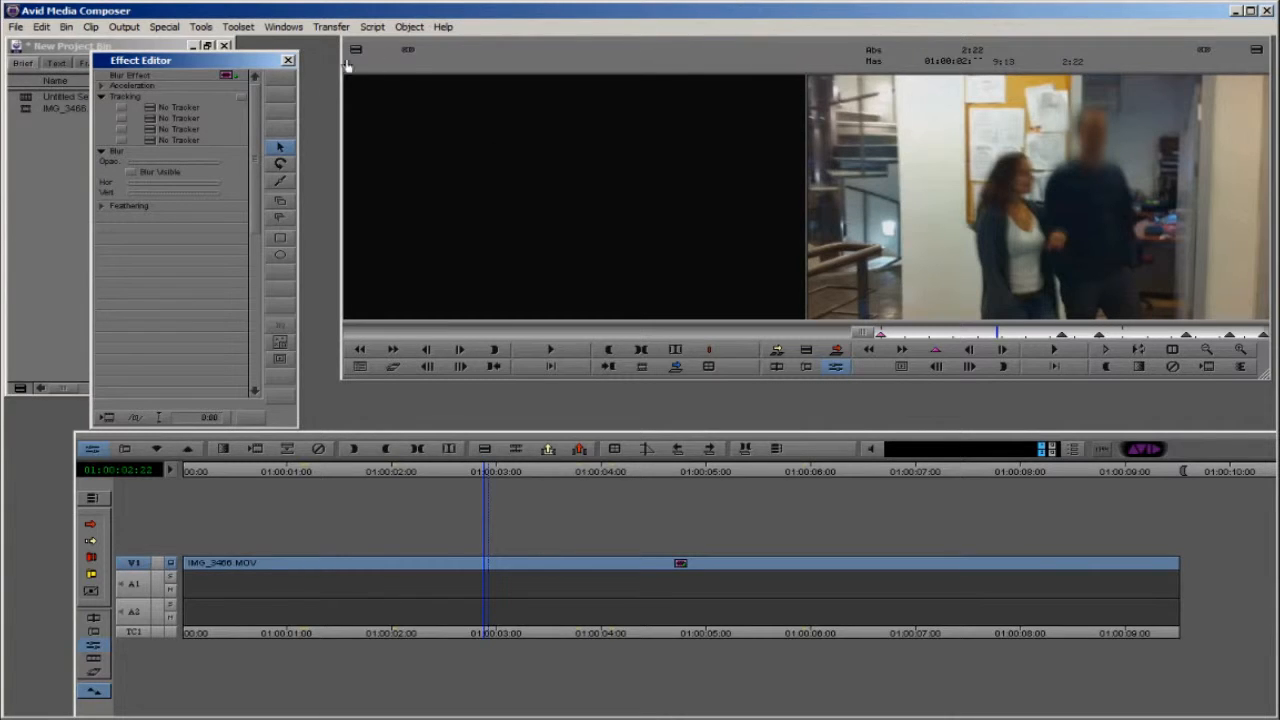
left_click(287, 63)
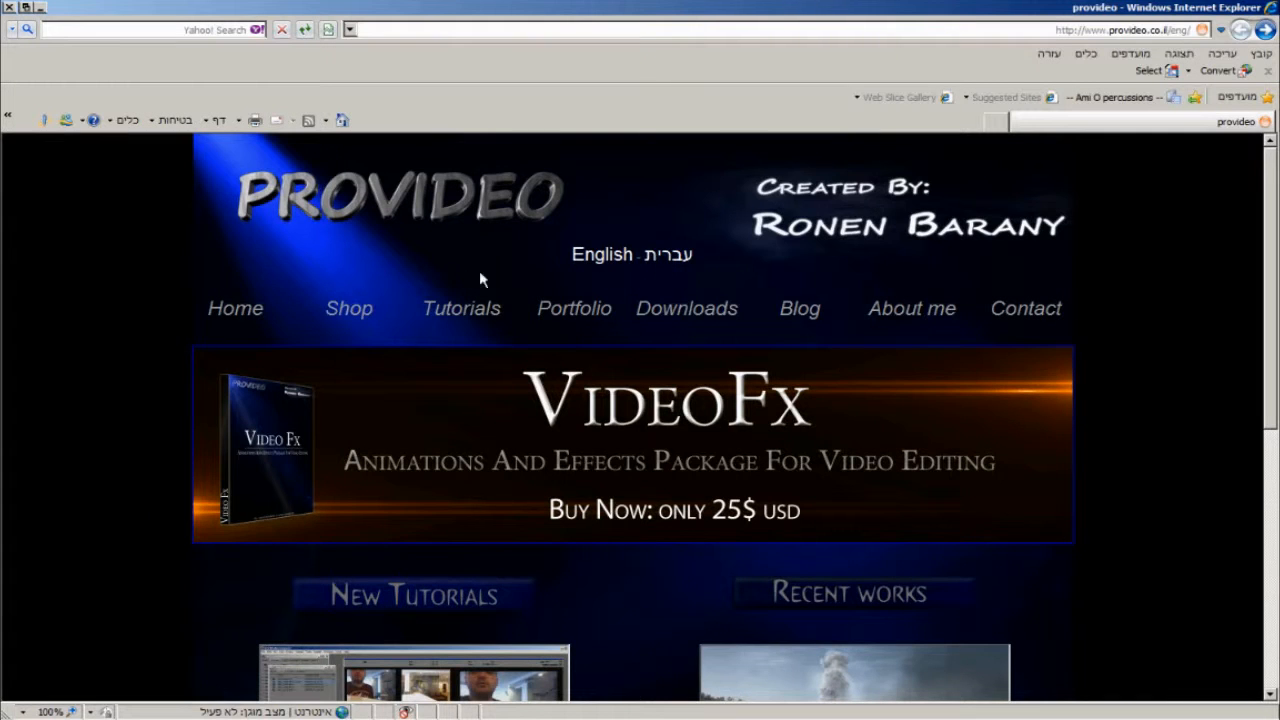
Step: Look over the Provideo home page in Internet Explorer and open the VideoFx product page from the site's shop
scroll(589, 284, "down", 1)
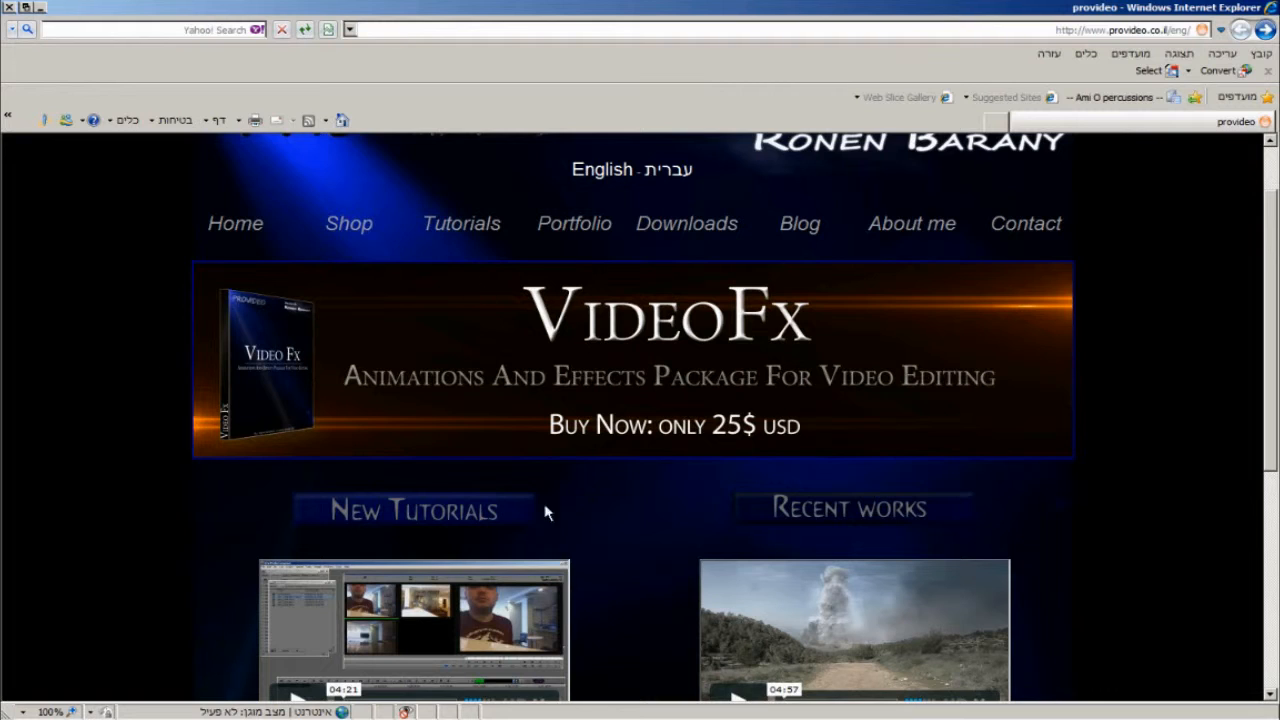
scroll(694, 251, "up", 1)
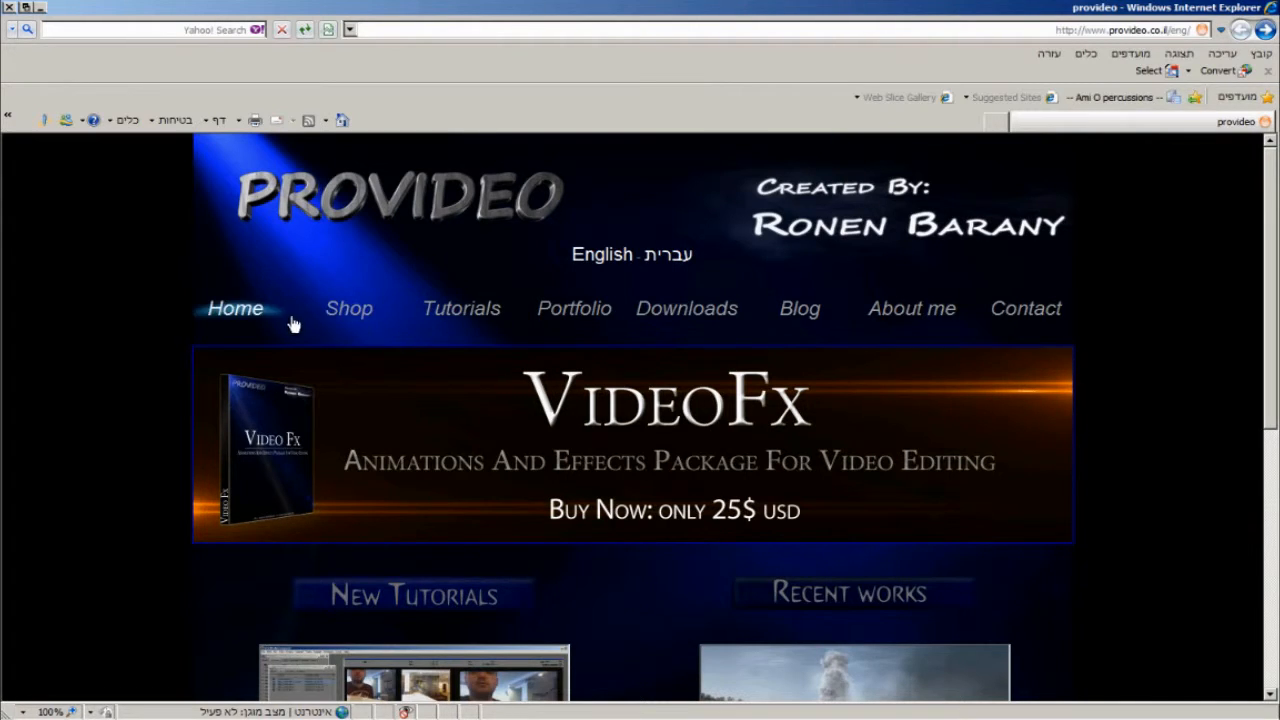
left_click(345, 312)
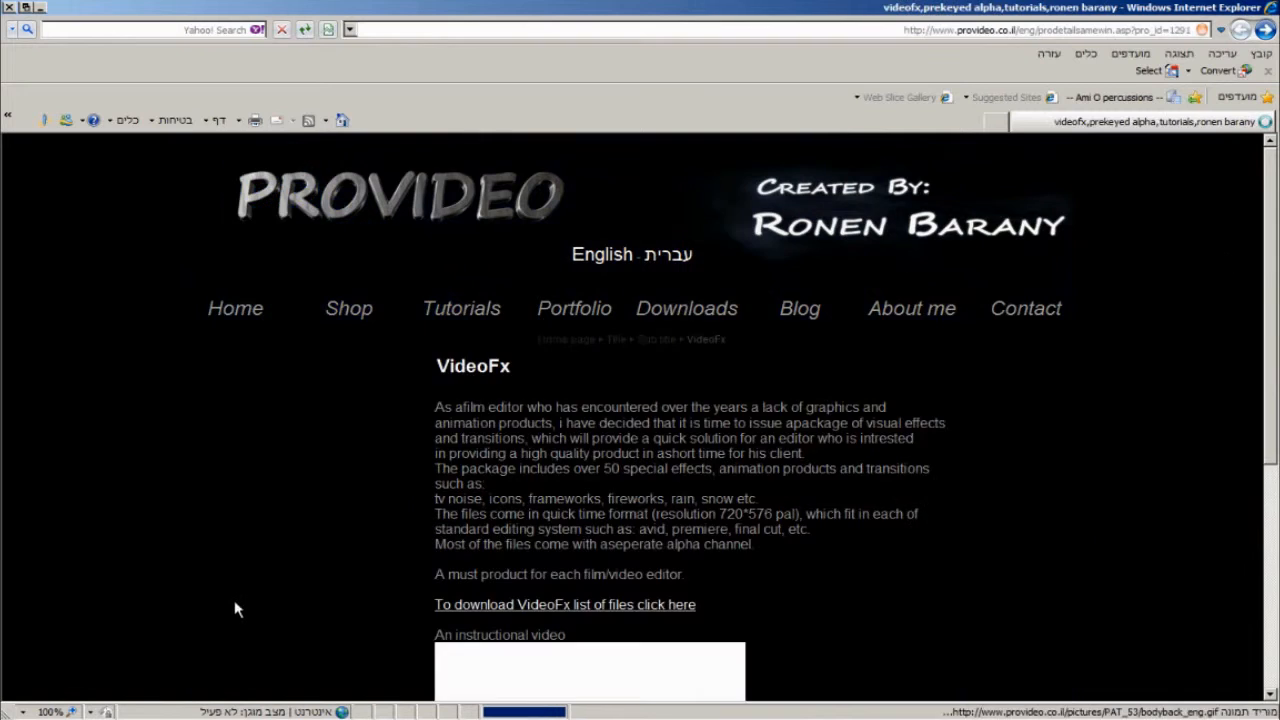
Step: Review the VideoFx package description, instructional video and purchase option on the product page
left_click_drag(696, 578, 438, 432)
scroll(572, 532, "down", 3)
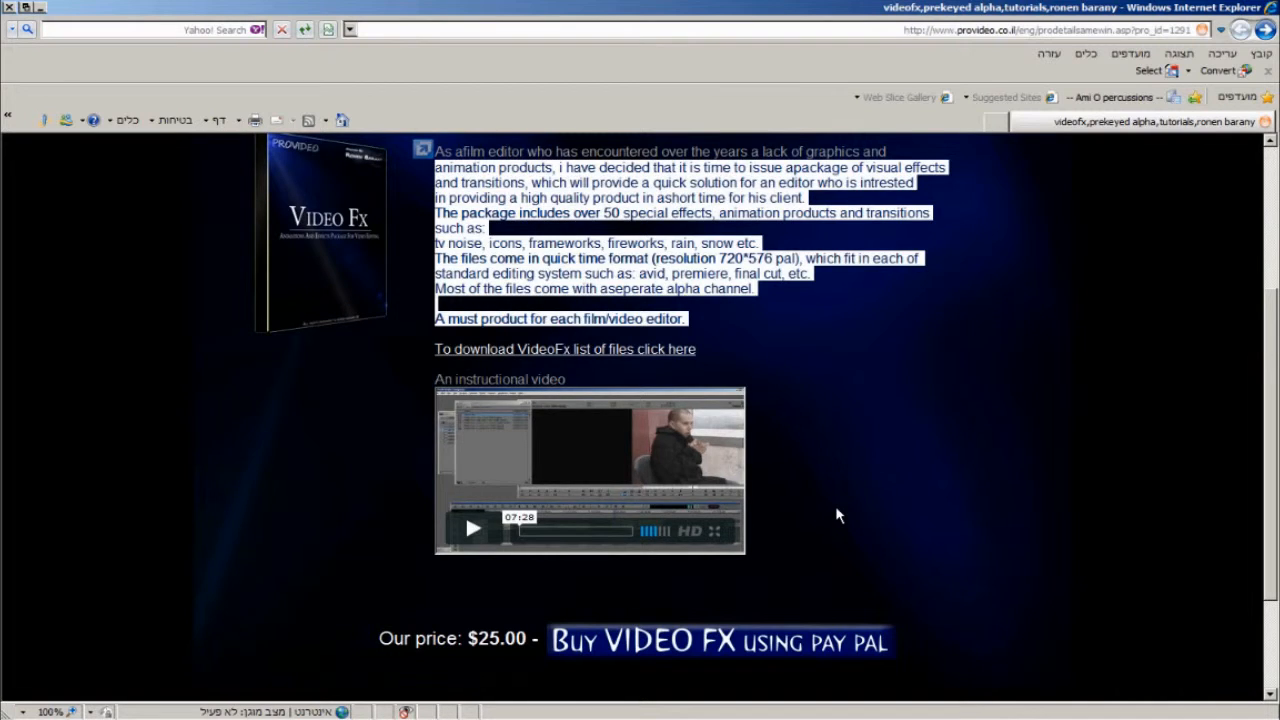
scroll(838, 515, "up", 2)
scroll(835, 505, "up", 1)
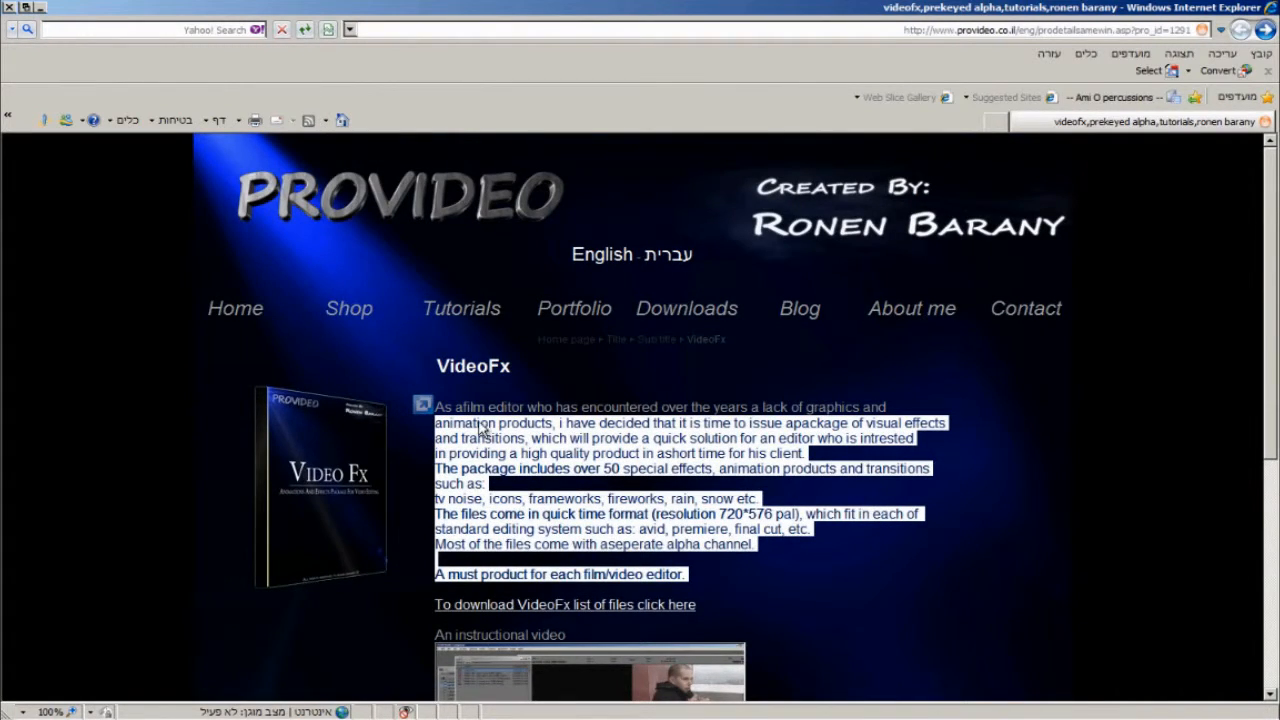
left_click(437, 412)
scroll(503, 592, "down", 3)
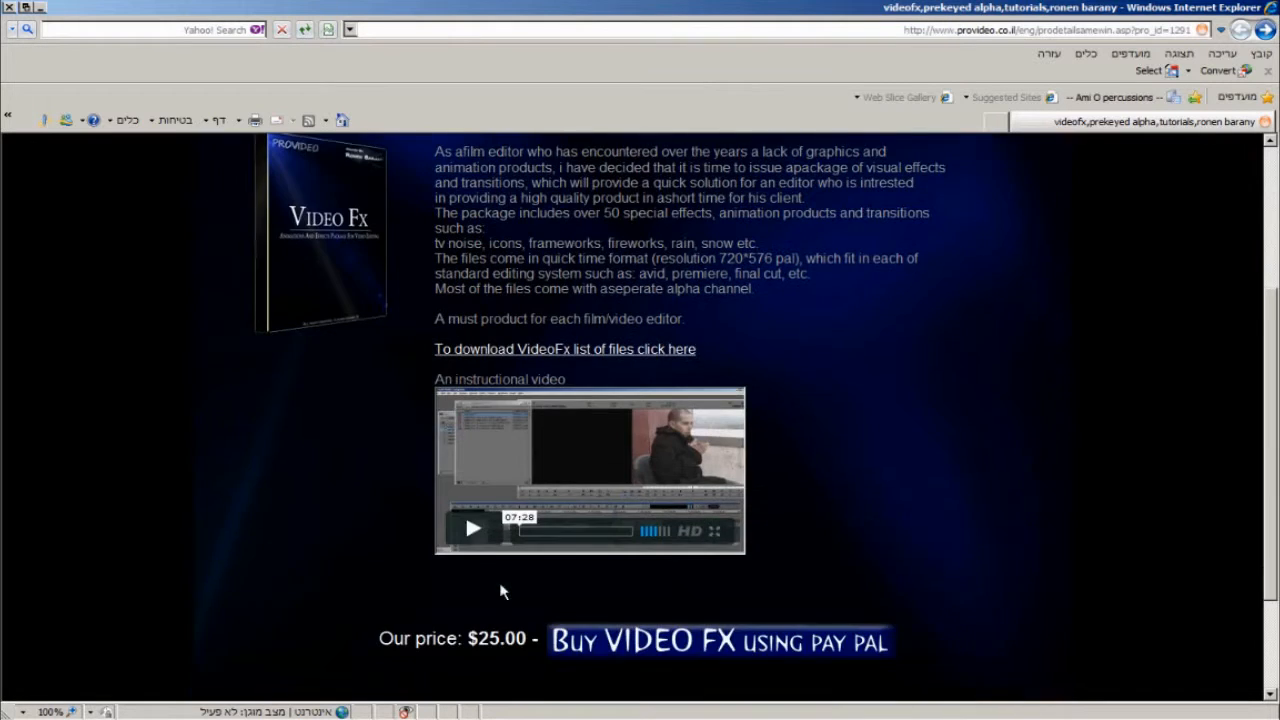
scroll(911, 482, "up", 2)
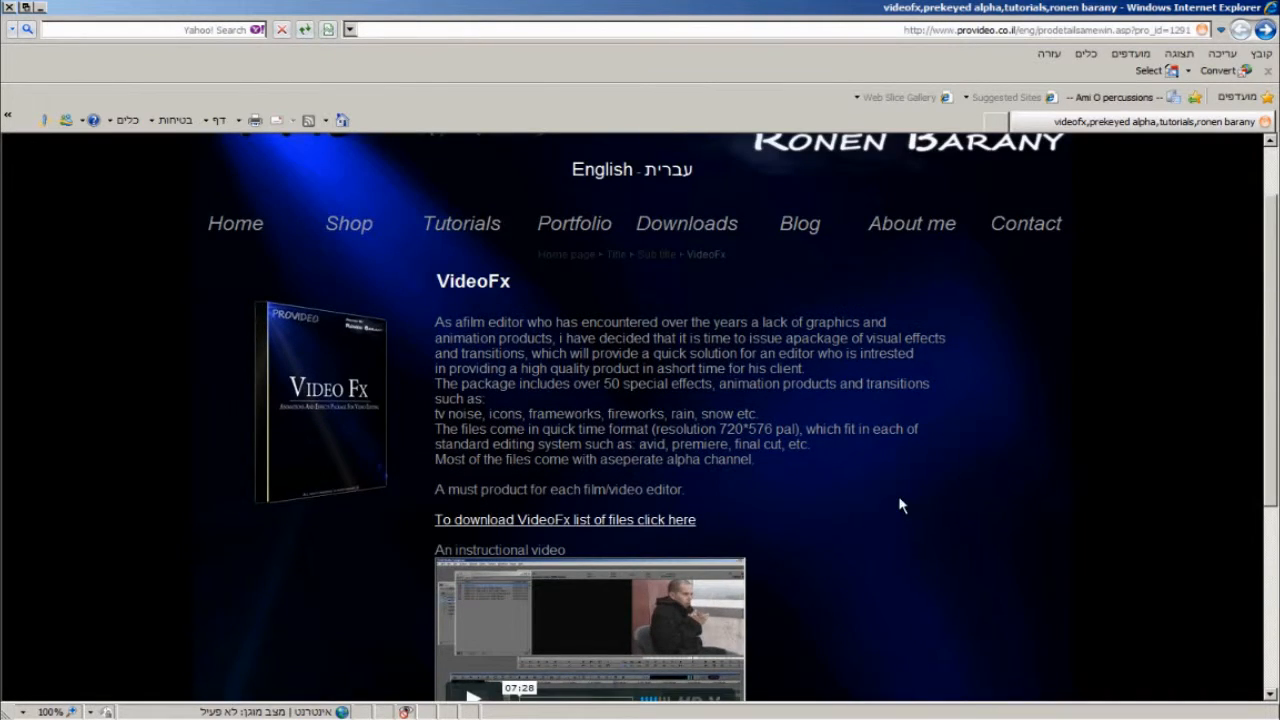